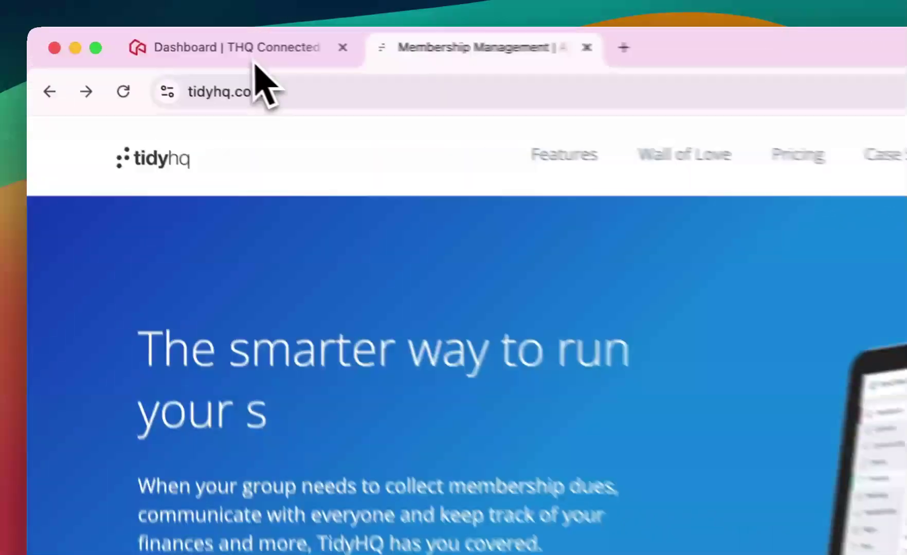
Switch to the club's dashboard and look over the options offered for Communicate, Memberships, Shop and Projects.
{"action": "left_click", "coordinate": [151, 40]}
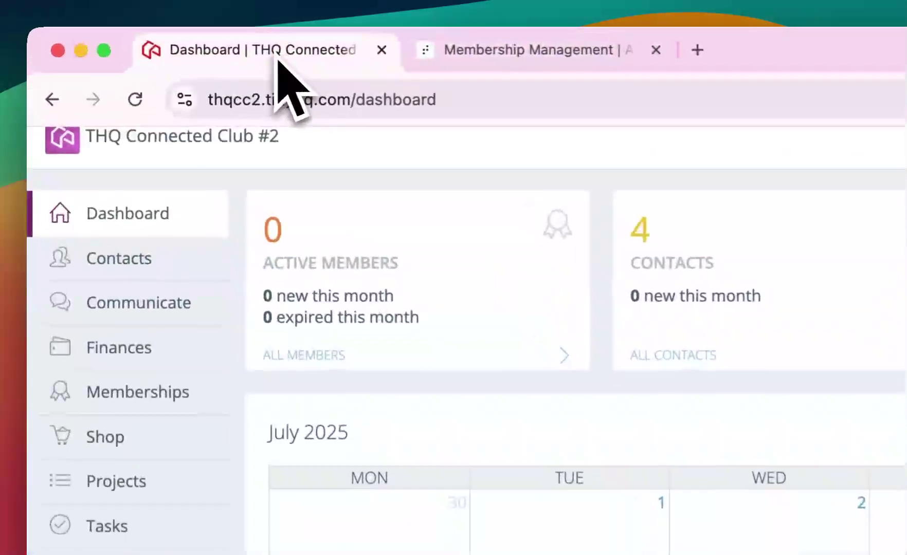
{"action": "scroll", "coordinate": [307, 290], "scroll_direction": "up", "scroll_amount": 1}
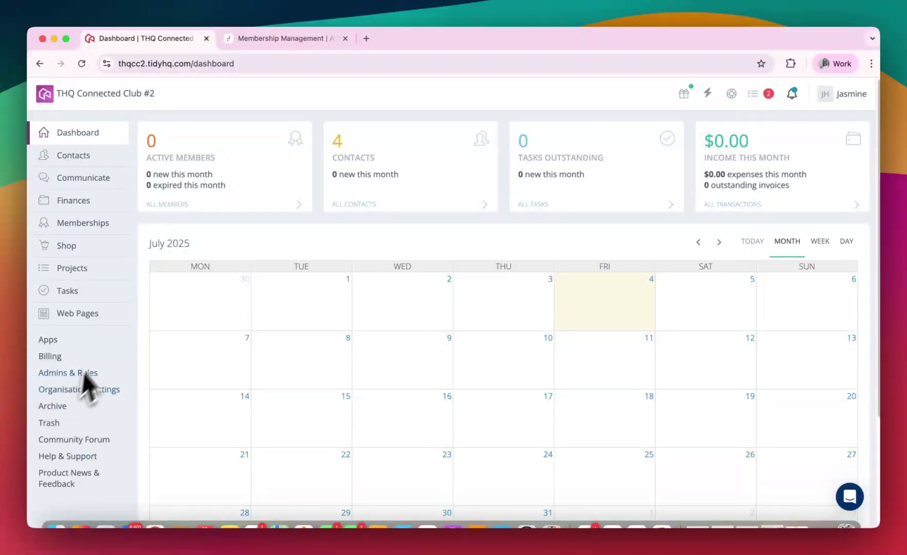
{"action": "mouse_move", "coordinate": [69, 188]}
{"action": "mouse_move", "coordinate": [64, 163]}
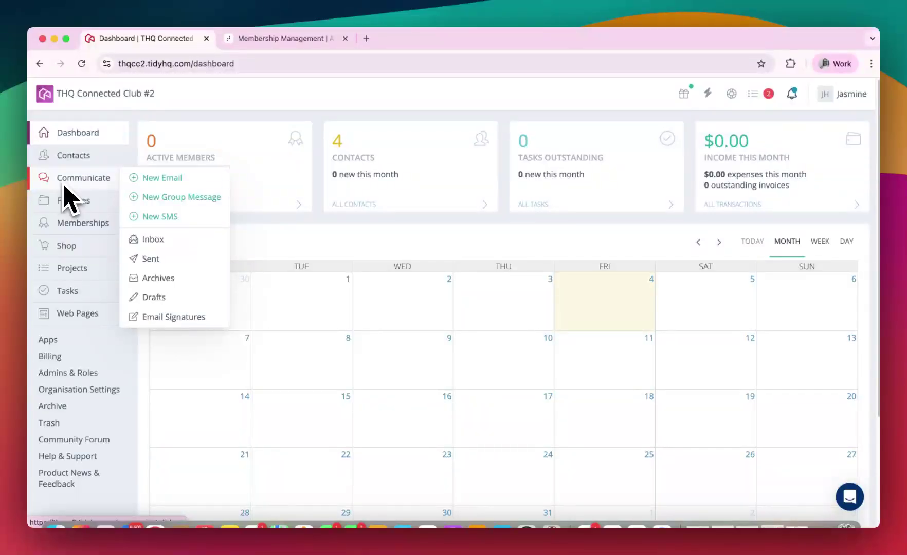
{"action": "mouse_move", "coordinate": [72, 208]}
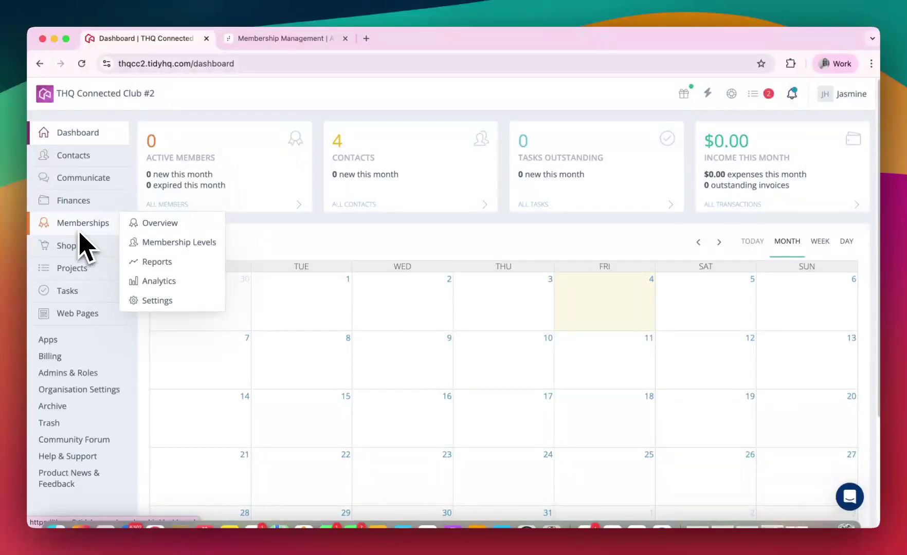
{"action": "mouse_move", "coordinate": [81, 252]}
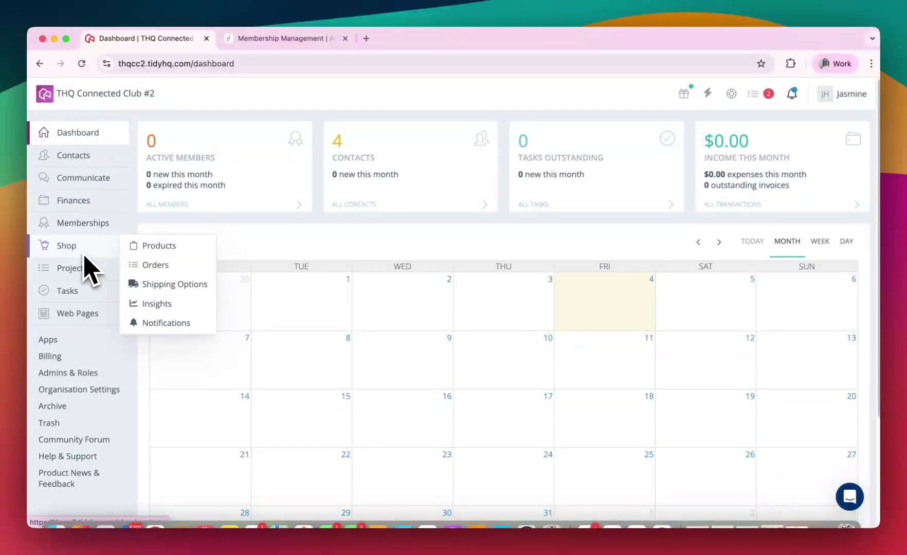
{"action": "mouse_move", "coordinate": [87, 269]}
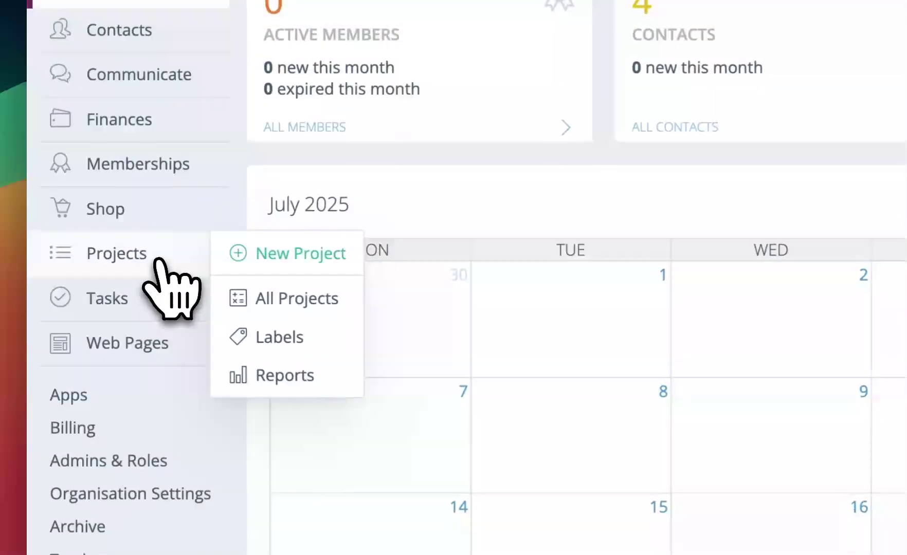
Open the 2025 Club Accreditation Program project and review its overview details.
{"action": "left_click", "coordinate": [157, 260]}
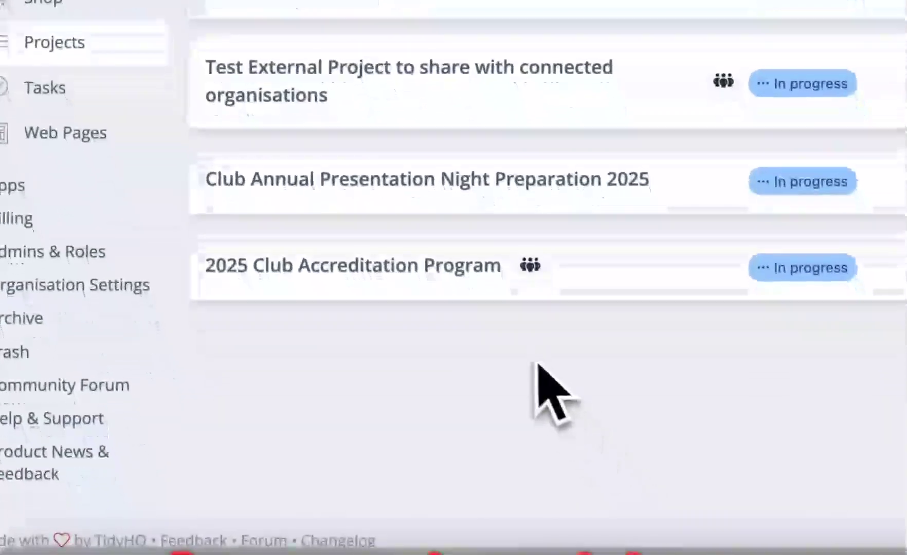
{"action": "left_click", "coordinate": [411, 255]}
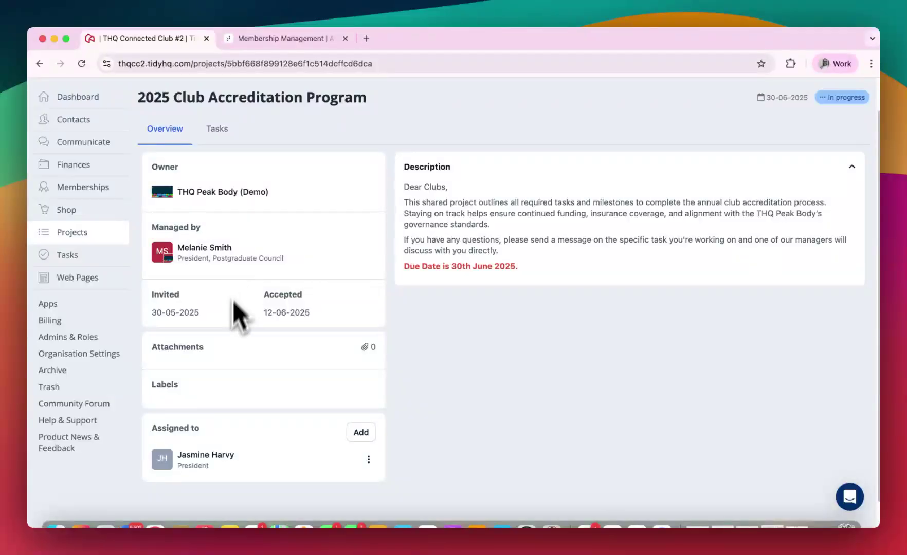
{"action": "scroll", "coordinate": [194, 411], "scroll_direction": "down", "scroll_amount": 2}
{"action": "scroll", "coordinate": [192, 425], "scroll_direction": "up", "scroll_amount": 2}
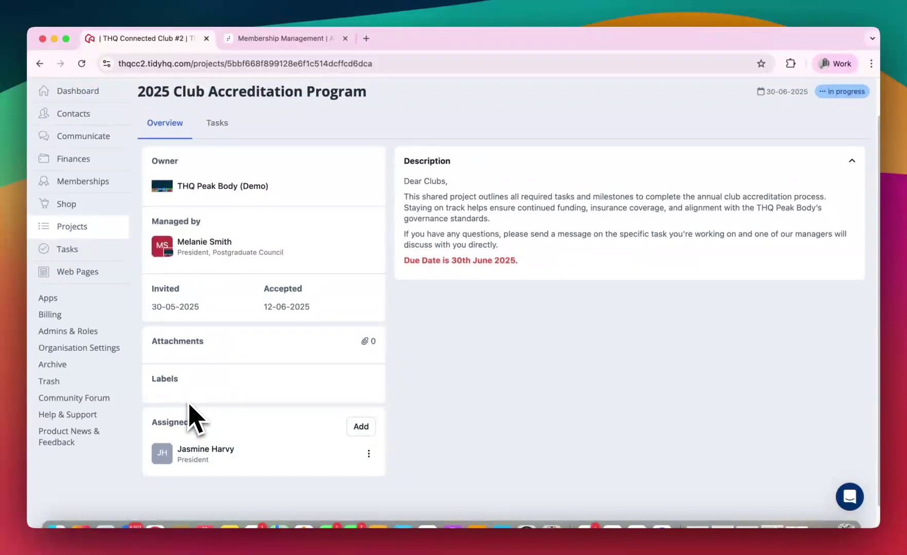
{"action": "scroll", "coordinate": [192, 415], "scroll_direction": "down", "scroll_amount": 2}
{"action": "scroll", "coordinate": [194, 434], "scroll_direction": "up", "scroll_amount": 2}
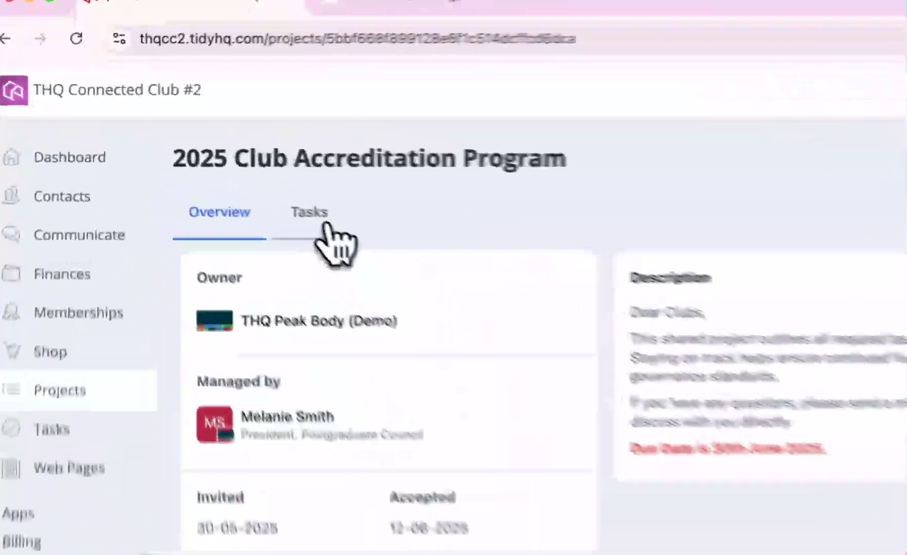
Show the accreditation project's tasks and view the details of Attend Info Session and Upload 2024 AGM Minutes.
{"action": "left_click", "coordinate": [226, 165]}
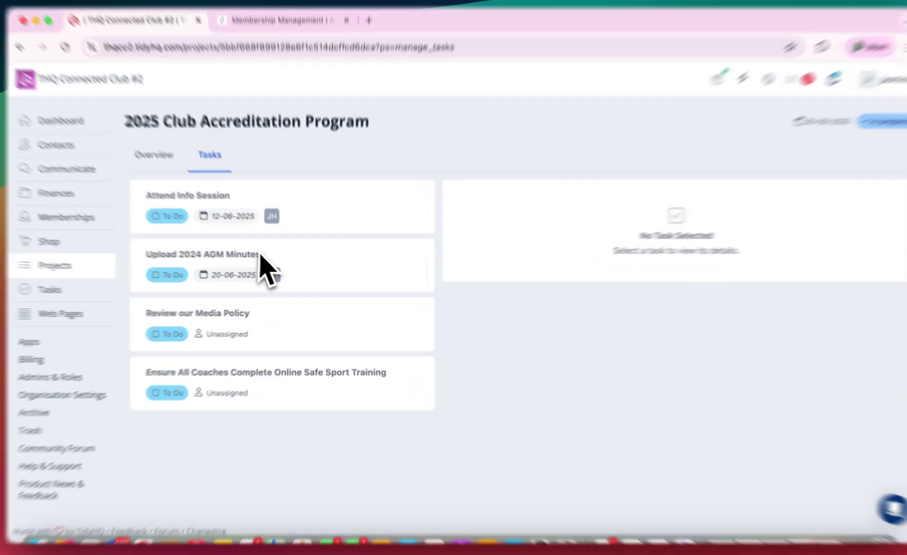
{"action": "left_click", "coordinate": [294, 218]}
{"action": "left_click", "coordinate": [307, 430]}
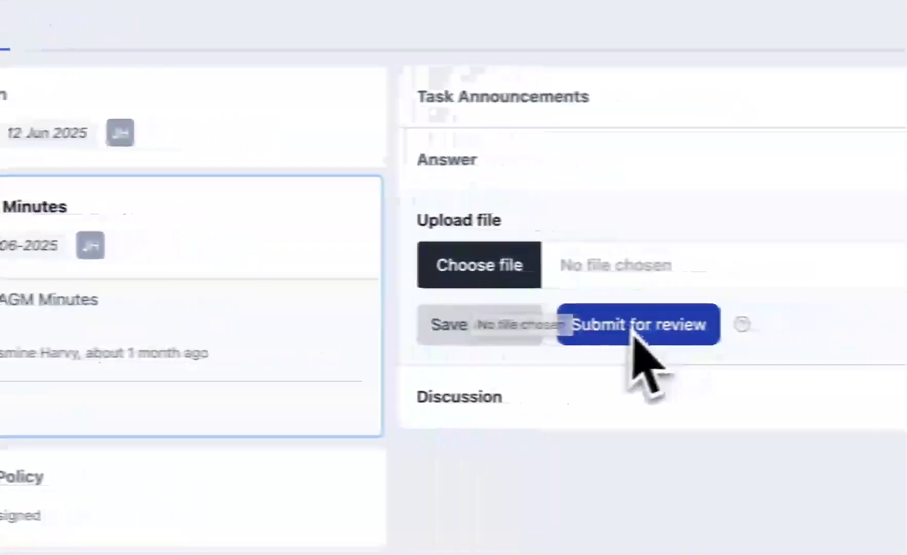
Mark the Attend Info Session task as complete and submit it for review.
{"action": "left_click", "coordinate": [298, 136]}
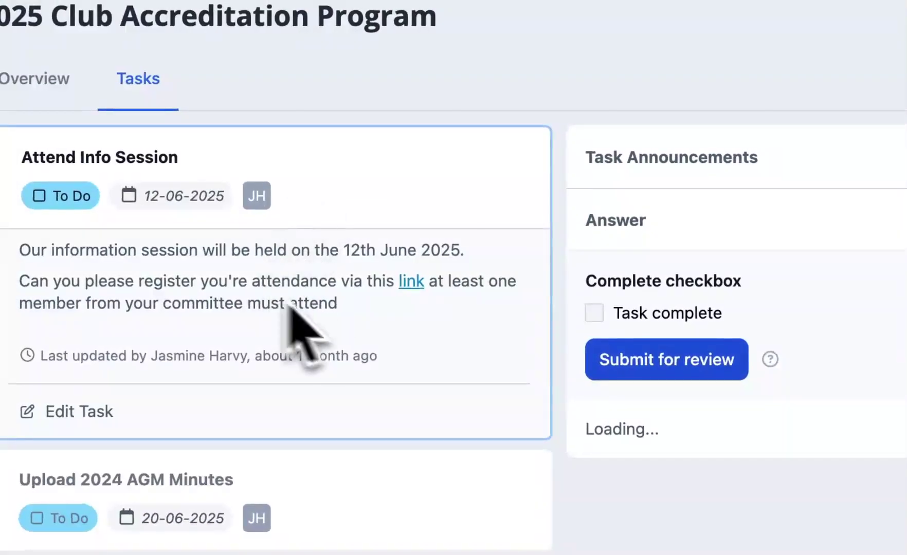
{"action": "left_click", "coordinate": [592, 312]}
{"action": "left_click", "coordinate": [628, 366]}
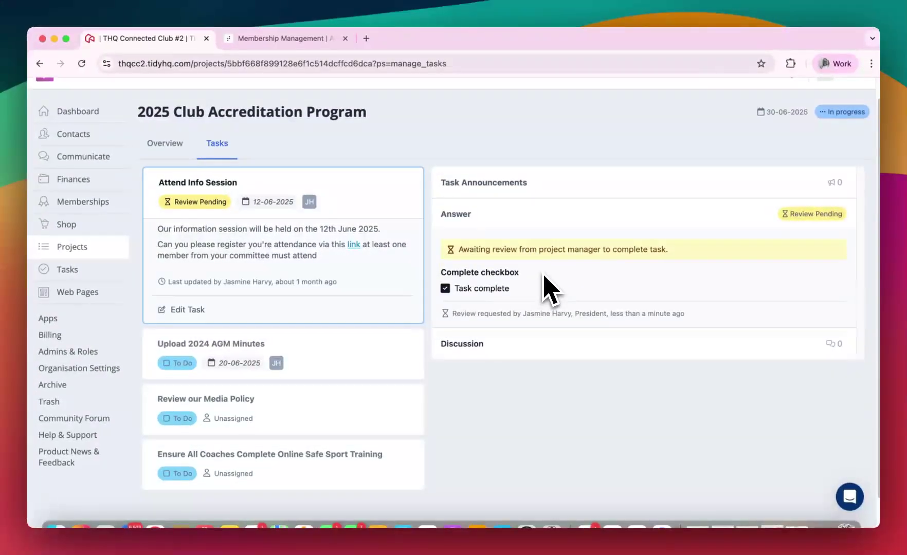
{"action": "scroll", "coordinate": [582, 286], "scroll_direction": "down", "scroll_amount": 1}
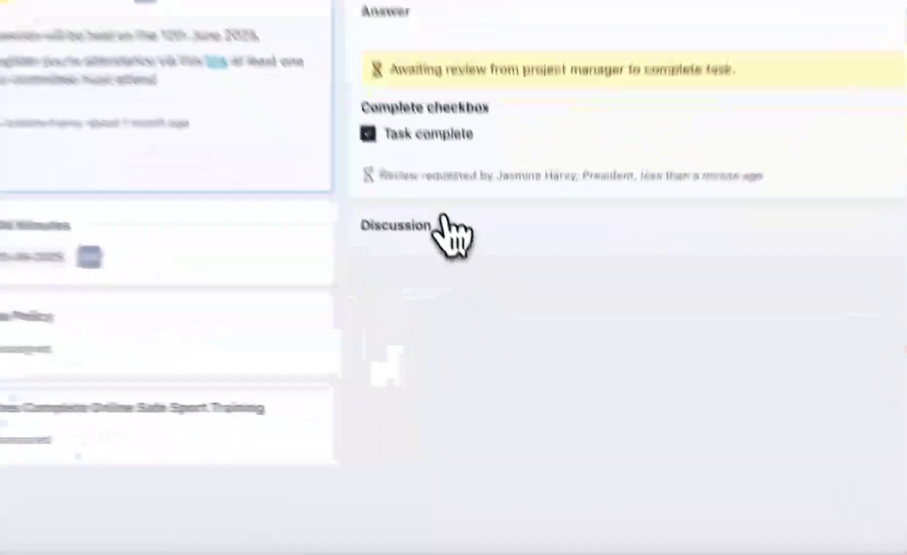
Open the Attend Info Session task's discussion and start a new message to the organisers and the club.
{"action": "left_click", "coordinate": [480, 315]}
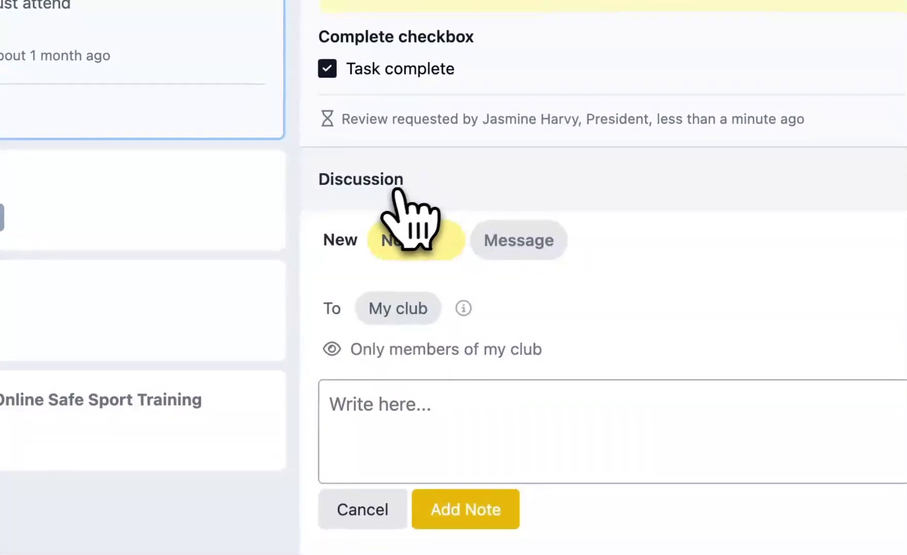
{"action": "left_click", "coordinate": [516, 247]}
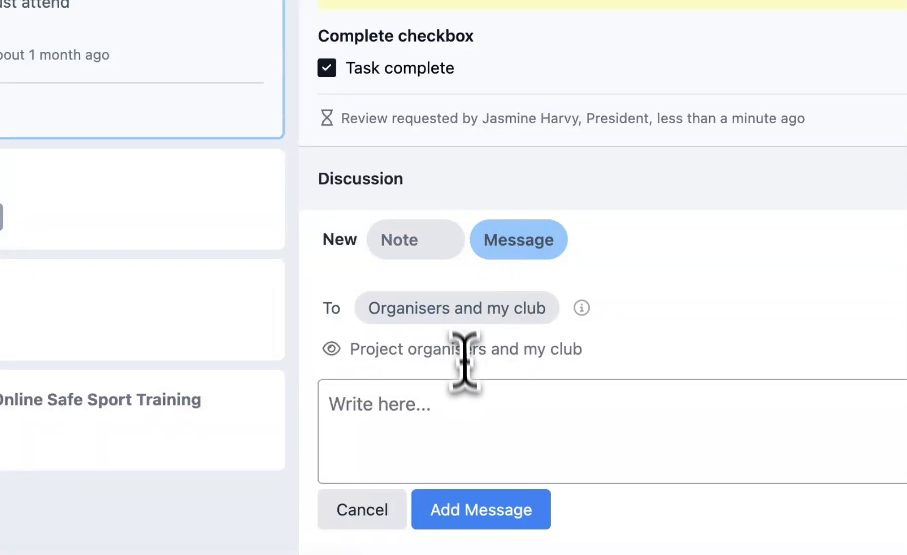
{"action": "left_click", "coordinate": [464, 400]}
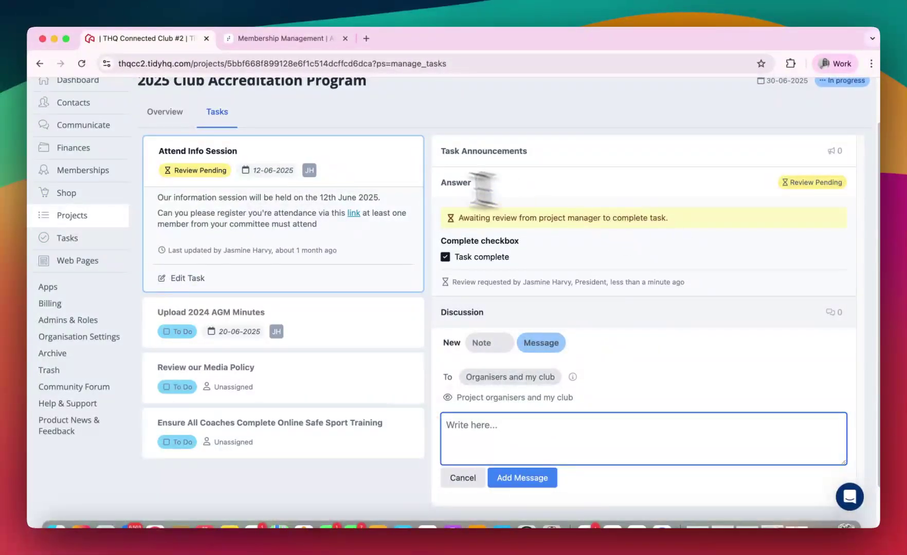
{"action": "scroll", "coordinate": [376, 353], "scroll_direction": "down", "scroll_amount": 2}
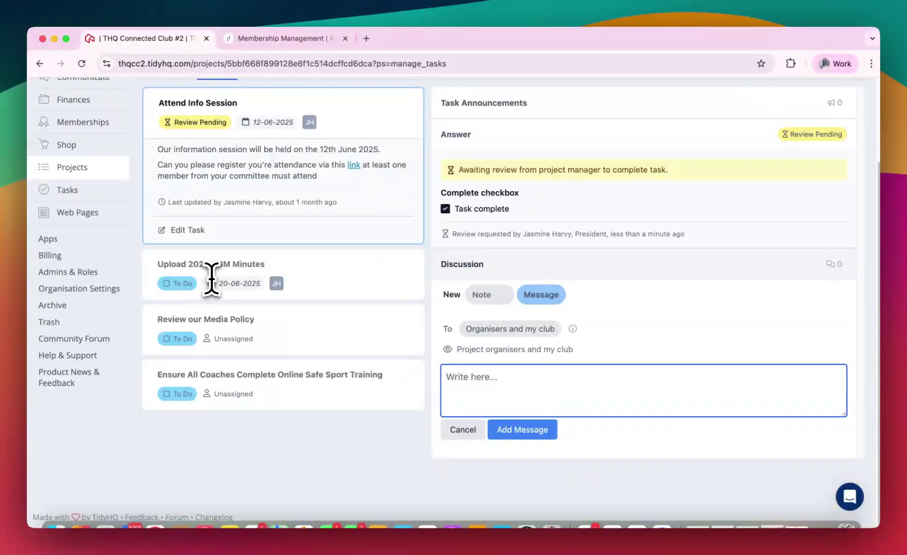
Open the club's Tasks page and switch from personal tasks to all current tasks.
{"action": "scroll", "coordinate": [205, 262], "scroll_direction": "up", "scroll_amount": 5}
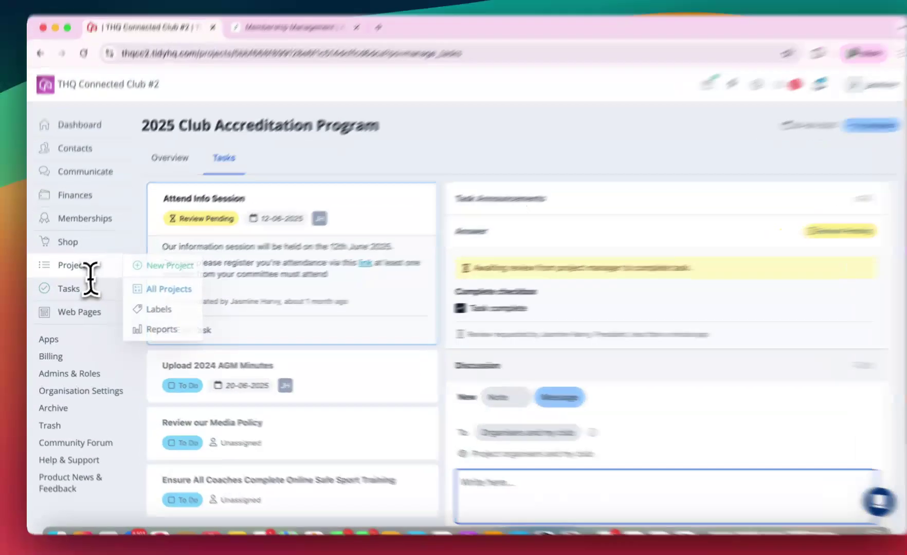
{"action": "mouse_move", "coordinate": [68, 293]}
{"action": "left_click", "coordinate": [104, 248]}
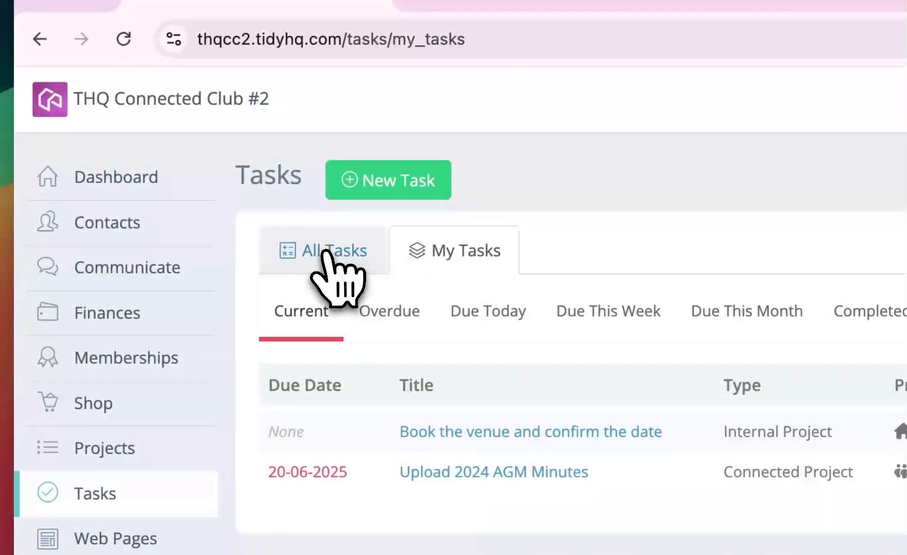
{"action": "left_click", "coordinate": [274, 121]}
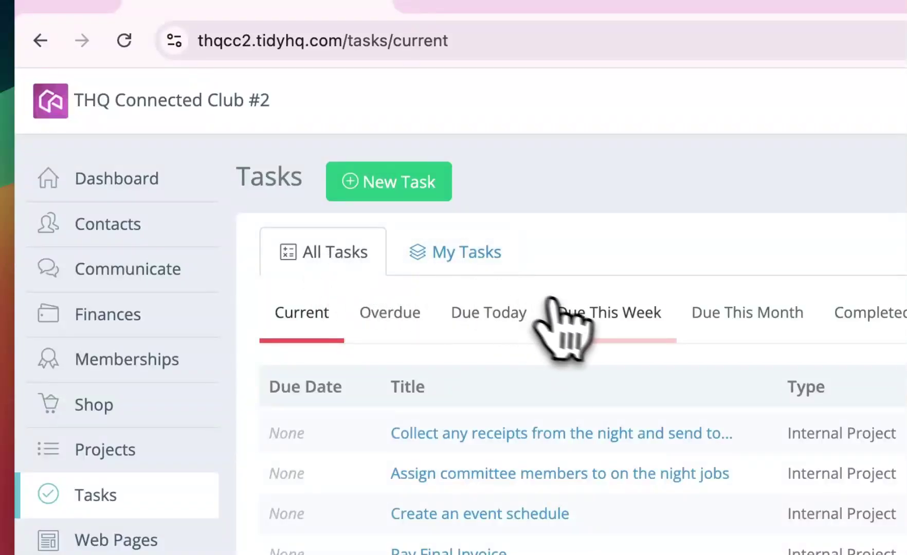
Examine the types, projects, owners and assignees of all current tasks, including who is assigned to Upload 2024 AGM Minutes.
{"action": "scroll", "coordinate": [558, 280], "scroll_direction": "down", "scroll_amount": 3}
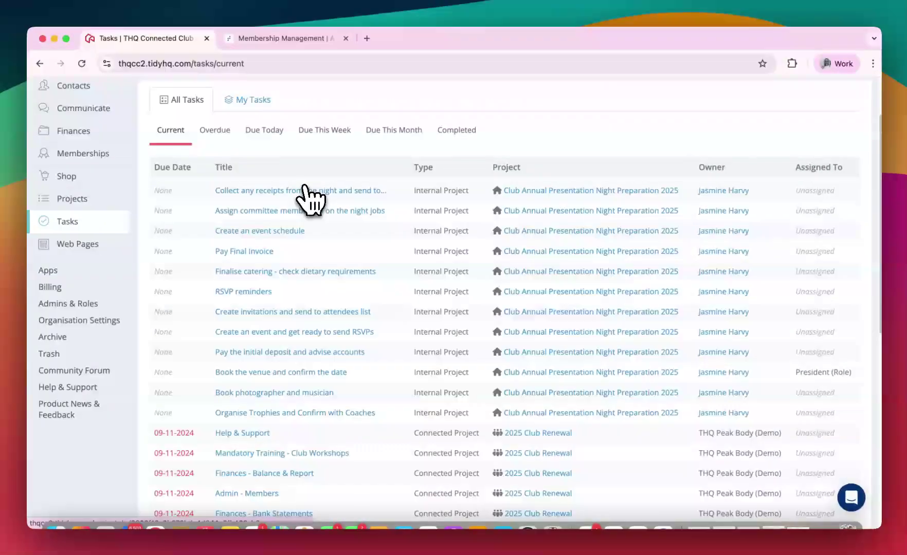
{"action": "scroll", "coordinate": [307, 201], "scroll_direction": "up", "scroll_amount": 1}
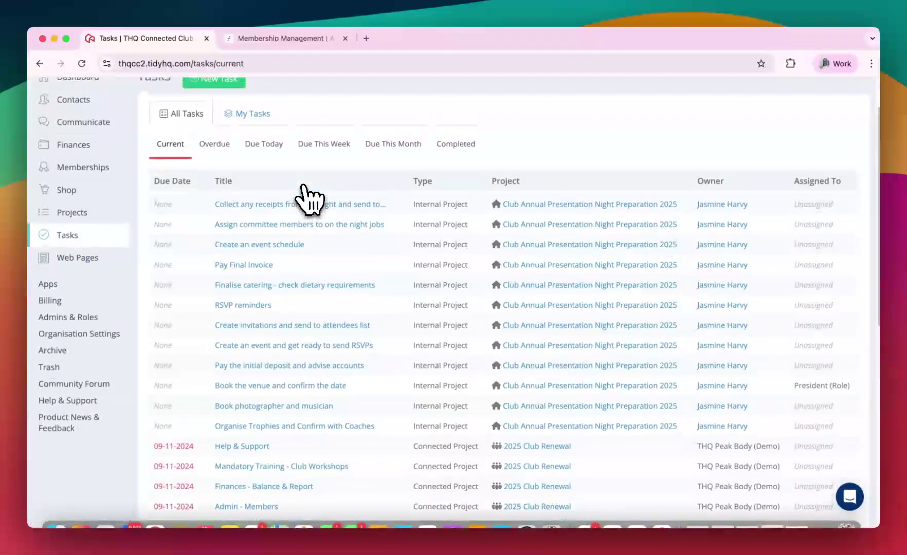
{"action": "scroll", "coordinate": [354, 201], "scroll_direction": "down", "scroll_amount": 6}
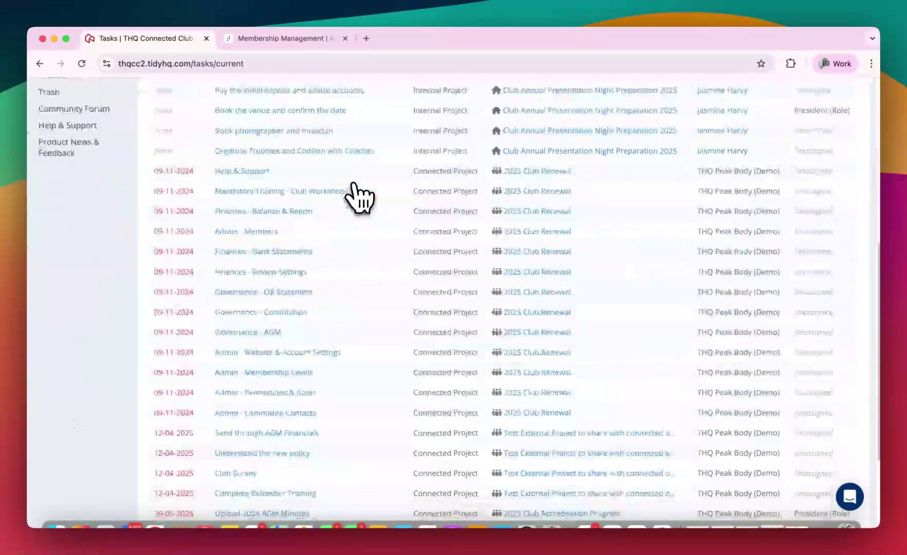
{"action": "scroll", "coordinate": [514, 221], "scroll_direction": "up", "scroll_amount": 5}
{"action": "scroll", "coordinate": [303, 239], "scroll_direction": "down", "scroll_amount": 1}
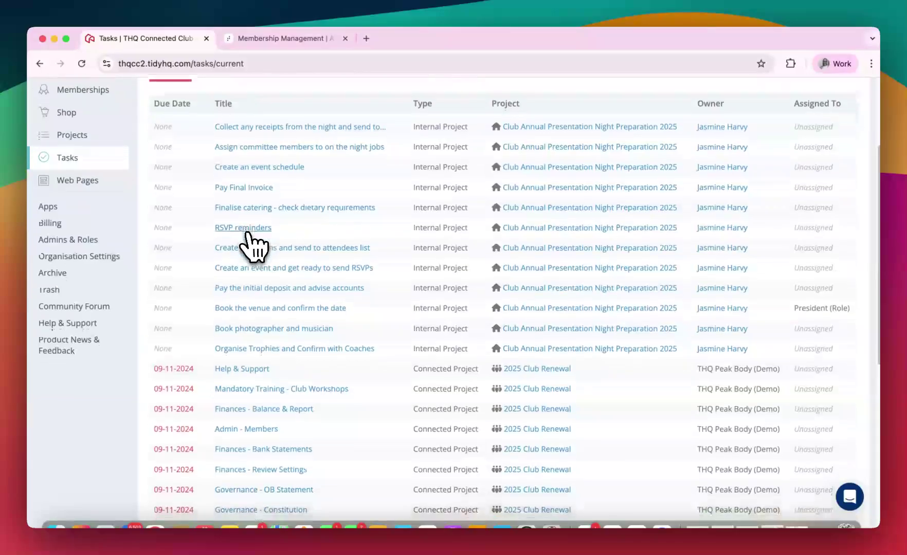
{"action": "scroll", "coordinate": [247, 243], "scroll_direction": "up", "scroll_amount": 3}
{"action": "scroll", "coordinate": [253, 243], "scroll_direction": "down", "scroll_amount": 2}
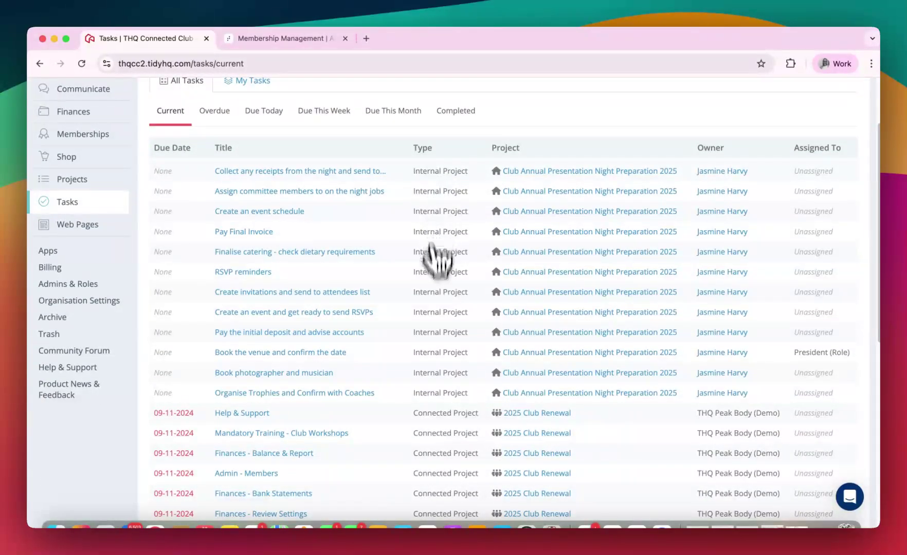
{"action": "scroll", "coordinate": [445, 348], "scroll_direction": "down", "scroll_amount": 9}
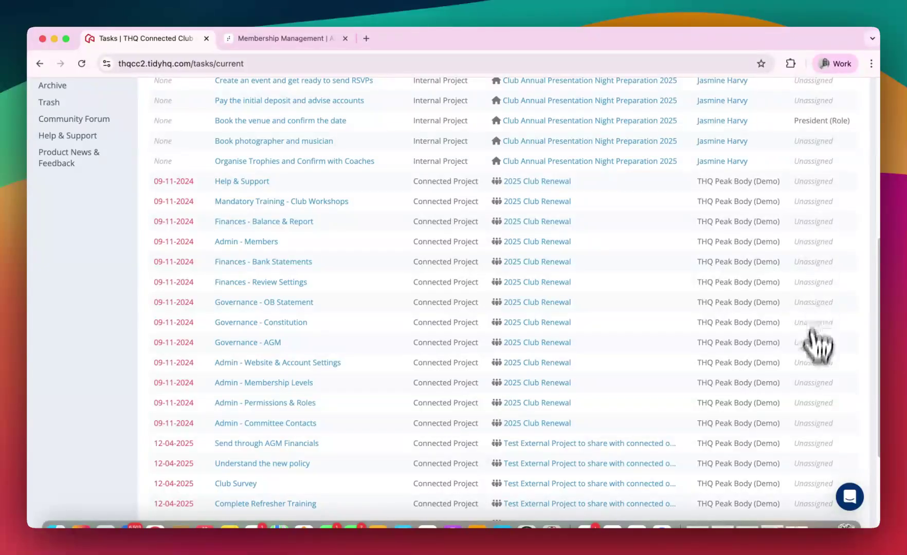
{"action": "scroll", "coordinate": [802, 391], "scroll_direction": "down", "scroll_amount": 1}
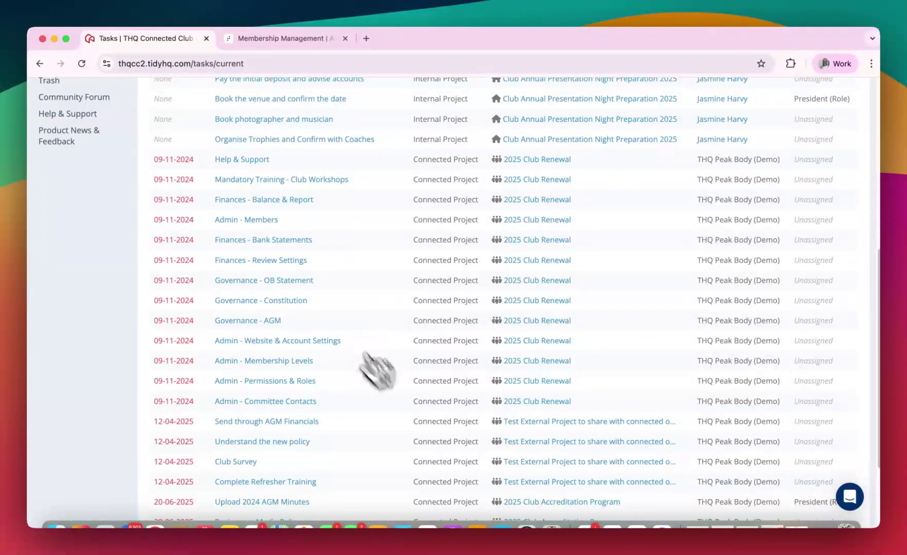
{"action": "scroll", "coordinate": [250, 264], "scroll_direction": "down", "scroll_amount": 5}
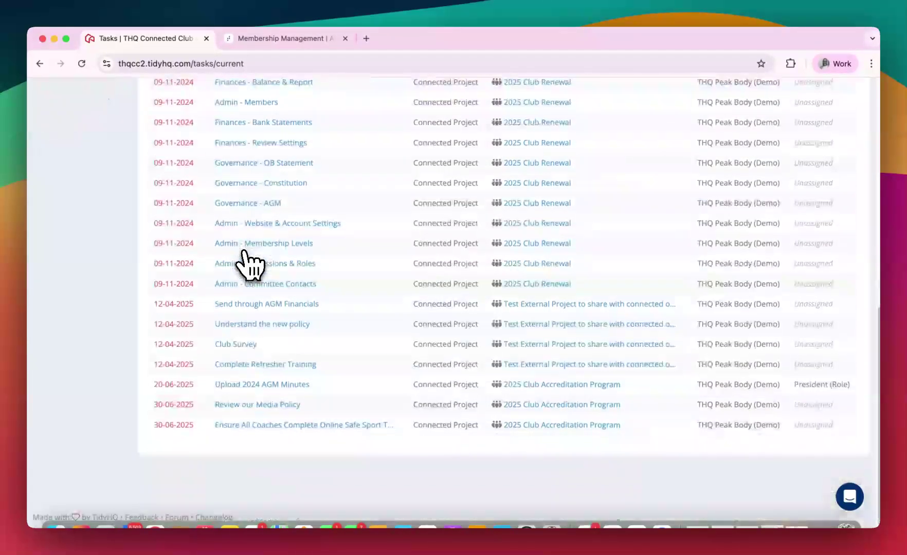
{"action": "scroll", "coordinate": [249, 263], "scroll_direction": "up", "scroll_amount": 5}
{"action": "scroll", "coordinate": [247, 263], "scroll_direction": "down", "scroll_amount": 5}
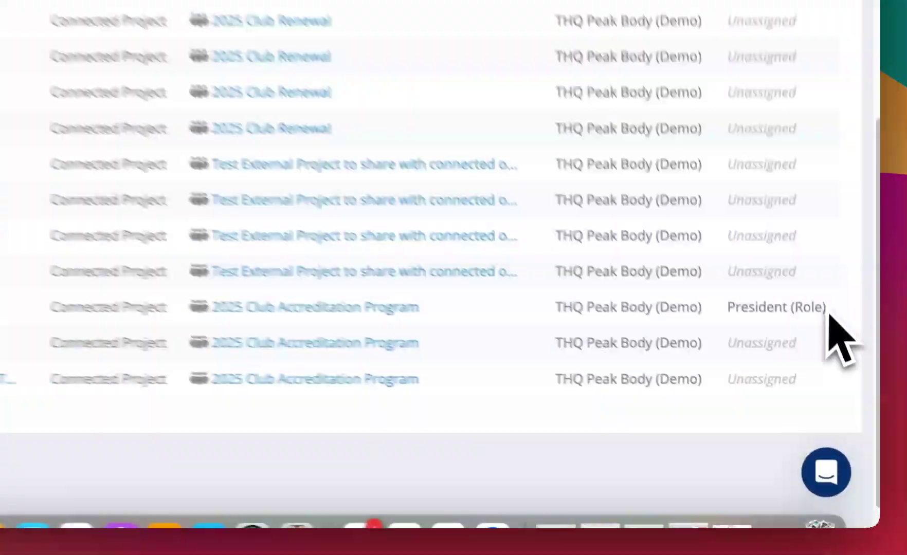
{"action": "left_click_drag", "start_coordinate": [851, 405], "coordinate": [794, 409]}
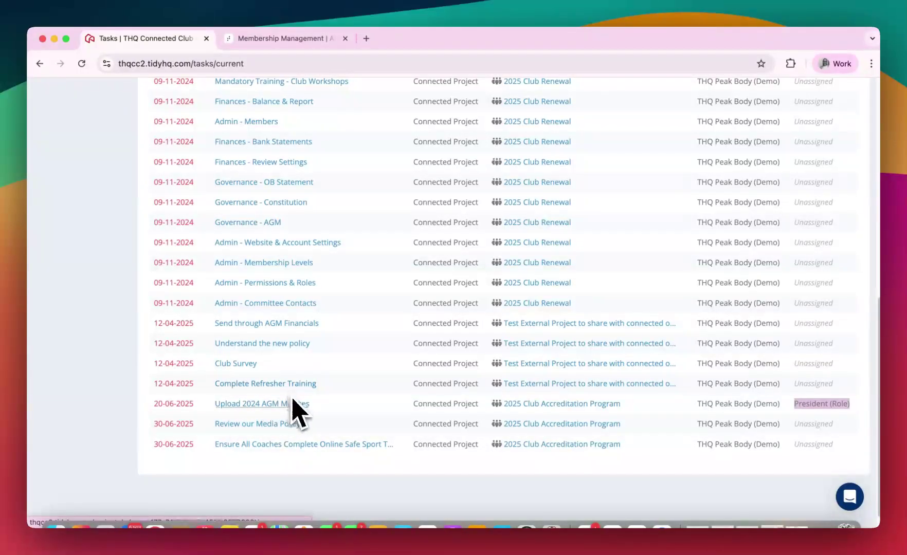
View the club's web pages list and open the Apps directory.
{"action": "scroll", "coordinate": [111, 300], "scroll_direction": "up", "scroll_amount": 15}
{"action": "mouse_move", "coordinate": [100, 303]}
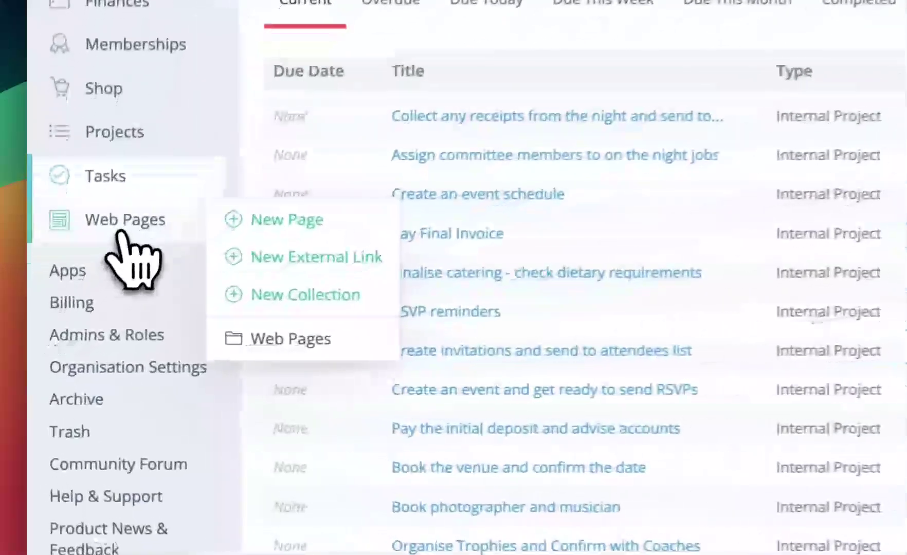
{"action": "left_click", "coordinate": [77, 306]}
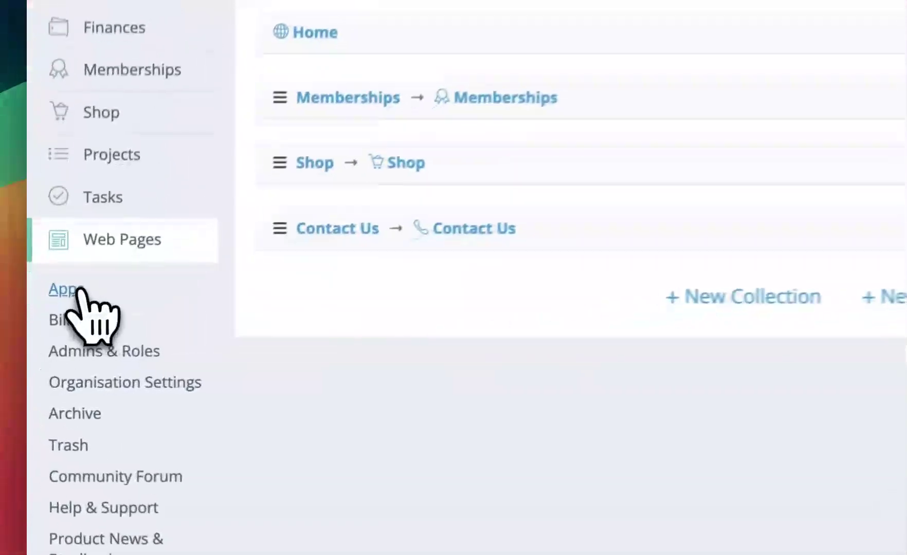
{"action": "left_click", "coordinate": [47, 339]}
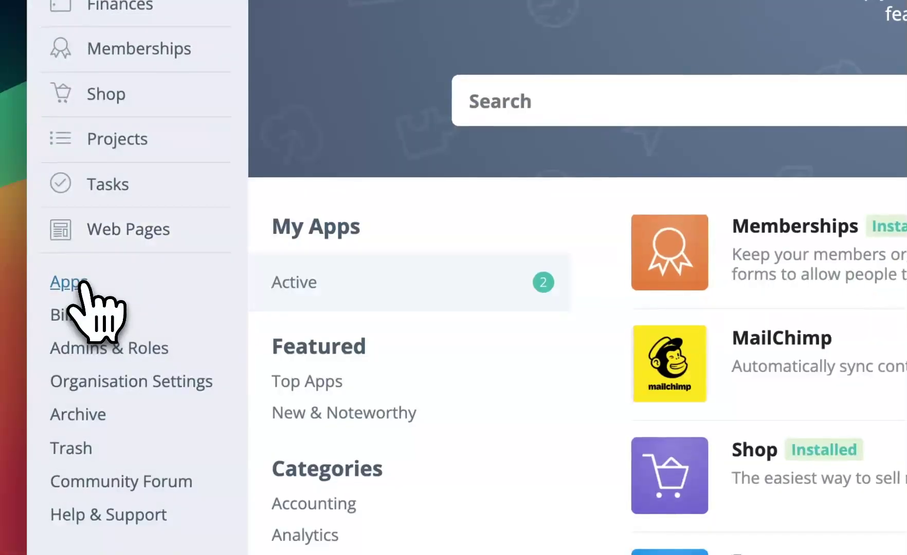
Survey the Apps directory and read the descriptions of the Memberships, MailChimp, Shop and Events apps.
{"action": "scroll", "coordinate": [817, 422], "scroll_direction": "down", "scroll_amount": 12}
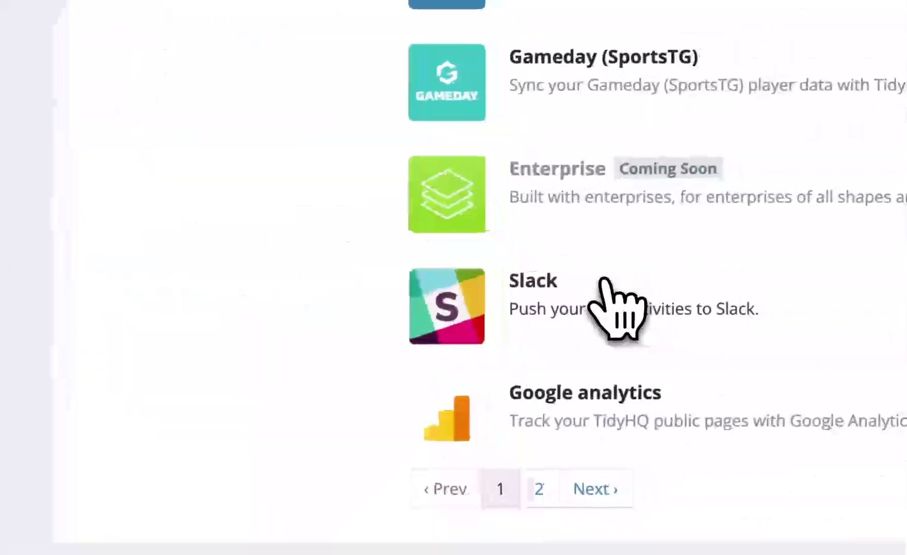
{"action": "scroll", "coordinate": [823, 423], "scroll_direction": "up", "scroll_amount": 12}
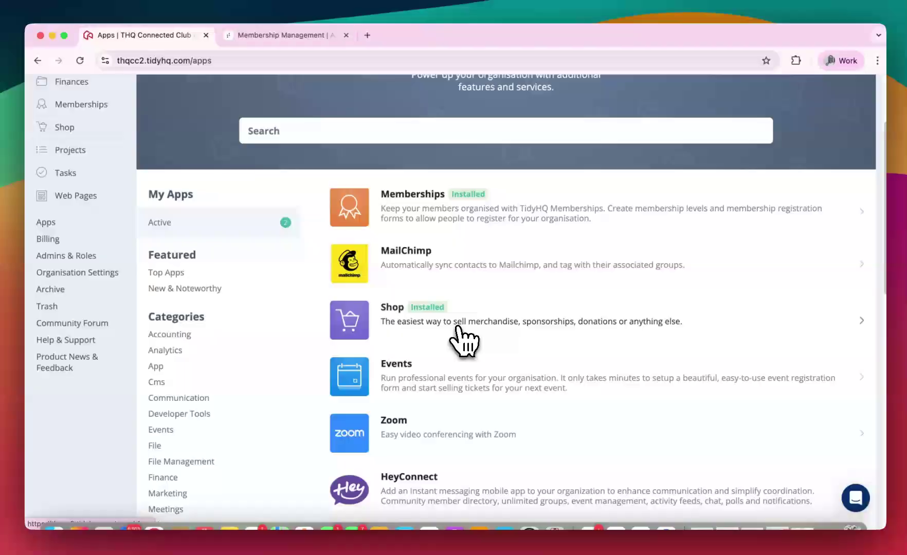
{"action": "scroll", "coordinate": [434, 324], "scroll_direction": "down", "scroll_amount": 3}
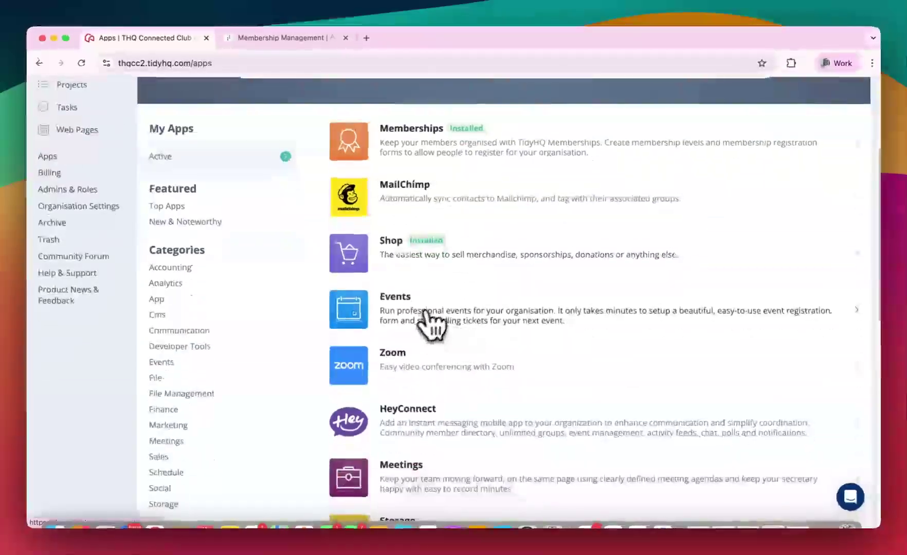
{"action": "scroll", "coordinate": [417, 324], "scroll_direction": "down", "scroll_amount": 2}
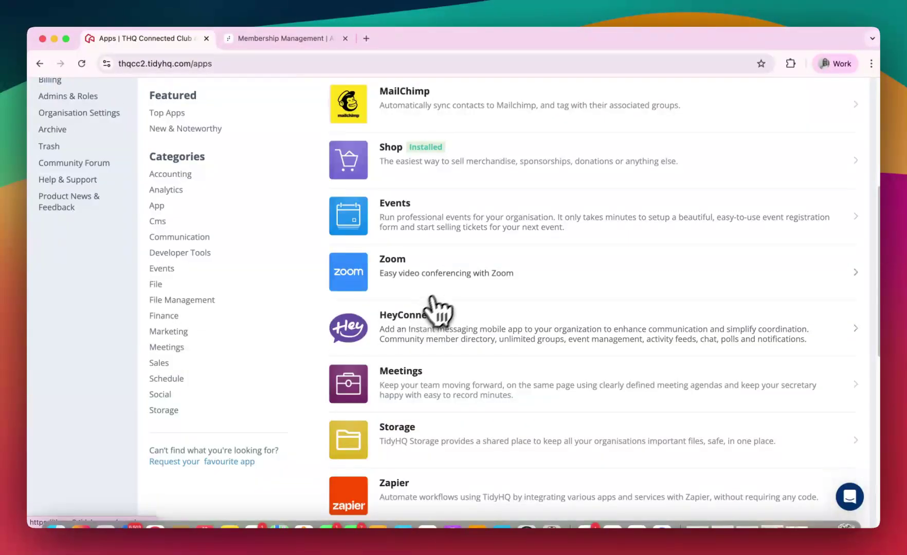
{"action": "scroll", "coordinate": [455, 303], "scroll_direction": "up", "scroll_amount": 3}
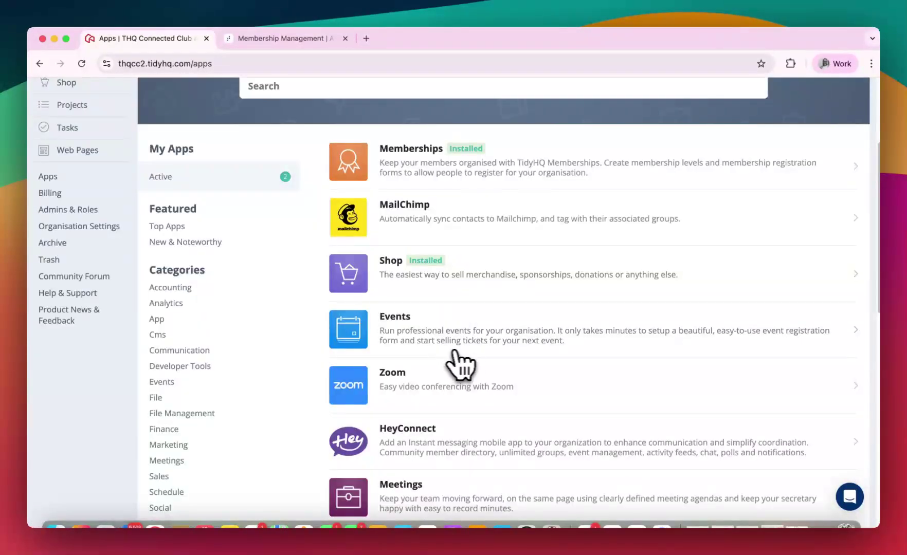
{"action": "scroll", "coordinate": [460, 366], "scroll_direction": "down", "scroll_amount": 1}
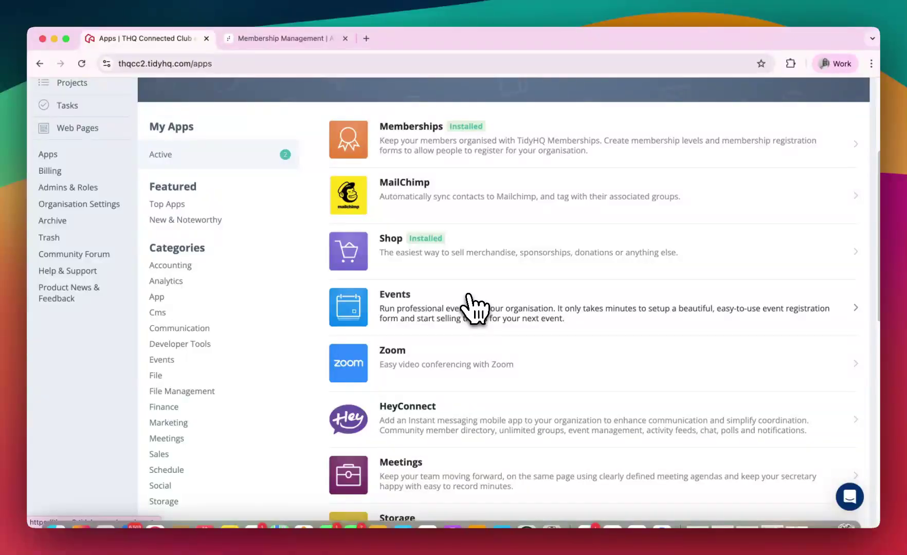
{"action": "scroll", "coordinate": [469, 300], "scroll_direction": "down", "scroll_amount": 3}
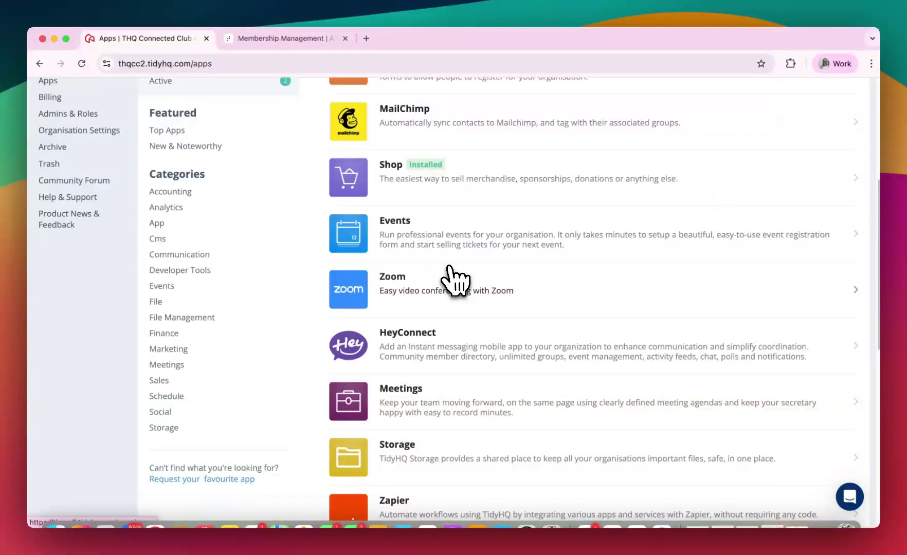
{"action": "scroll", "coordinate": [454, 280], "scroll_direction": "down", "scroll_amount": 1}
{"action": "scroll", "coordinate": [422, 265], "scroll_direction": "down", "scroll_amount": 1}
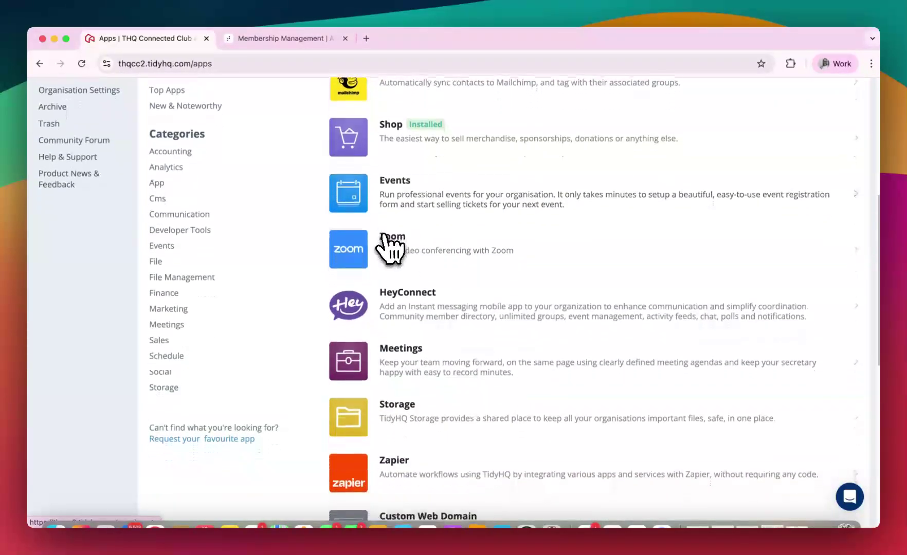
{"action": "scroll", "coordinate": [409, 267], "scroll_direction": "up", "scroll_amount": 1}
{"action": "scroll", "coordinate": [414, 309], "scroll_direction": "up", "scroll_amount": 4}
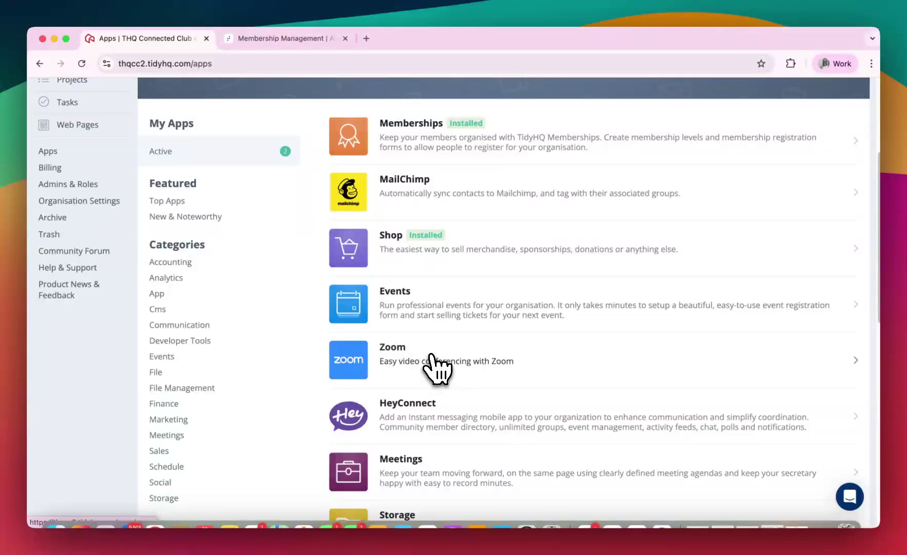
Compare the Zoom and HeyConnect entries in the Apps directory, reading what each adds for conferencing and member communication.
{"action": "scroll", "coordinate": [414, 381], "scroll_direction": "down", "scroll_amount": 12}
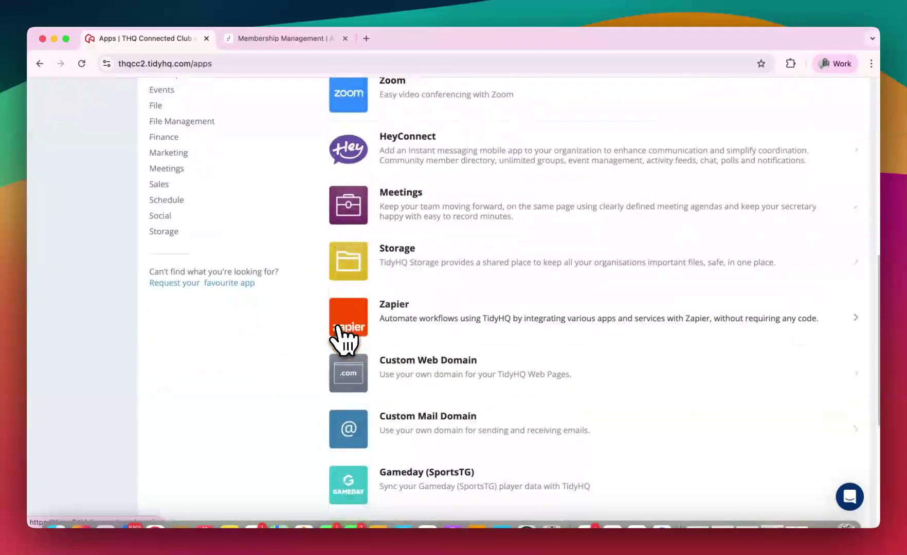
{"action": "scroll", "coordinate": [399, 310], "scroll_direction": "up", "scroll_amount": 10}
{"action": "scroll", "coordinate": [339, 334], "scroll_direction": "up", "scroll_amount": 10}
{"action": "scroll", "coordinate": [342, 334], "scroll_direction": "down", "scroll_amount": 10}
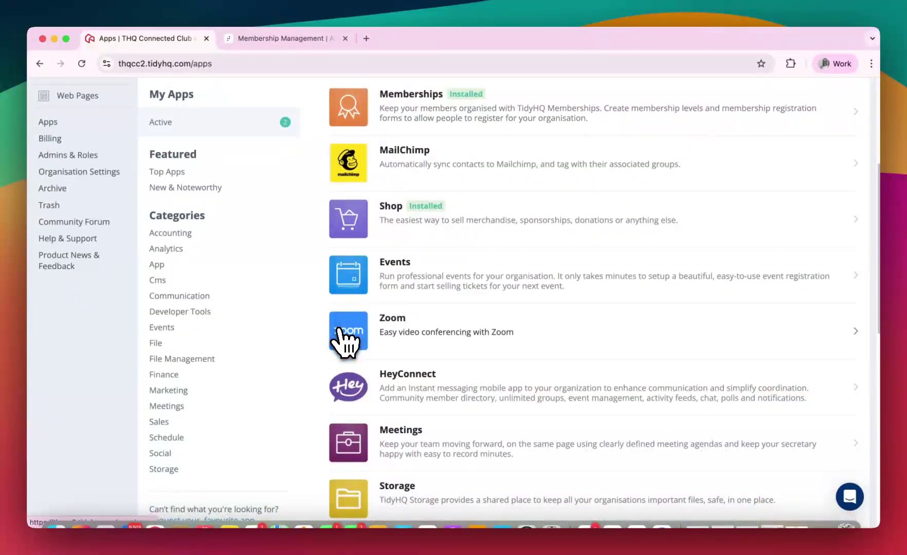
{"action": "scroll", "coordinate": [339, 335], "scroll_direction": "up", "scroll_amount": 4}
{"action": "scroll", "coordinate": [339, 334], "scroll_direction": "up", "scroll_amount": 6}
{"action": "scroll", "coordinate": [387, 329], "scroll_direction": "down", "scroll_amount": 4}
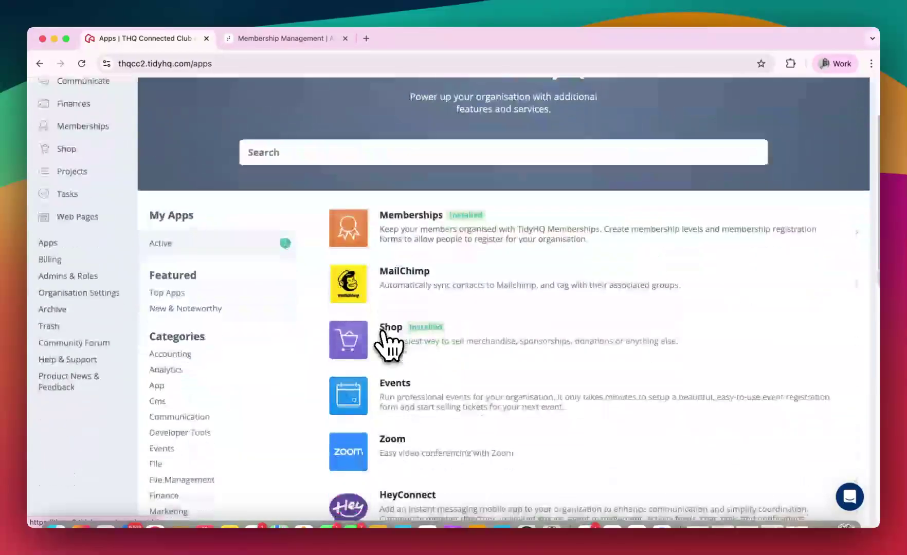
{"action": "scroll", "coordinate": [417, 391], "scroll_direction": "down", "scroll_amount": 5}
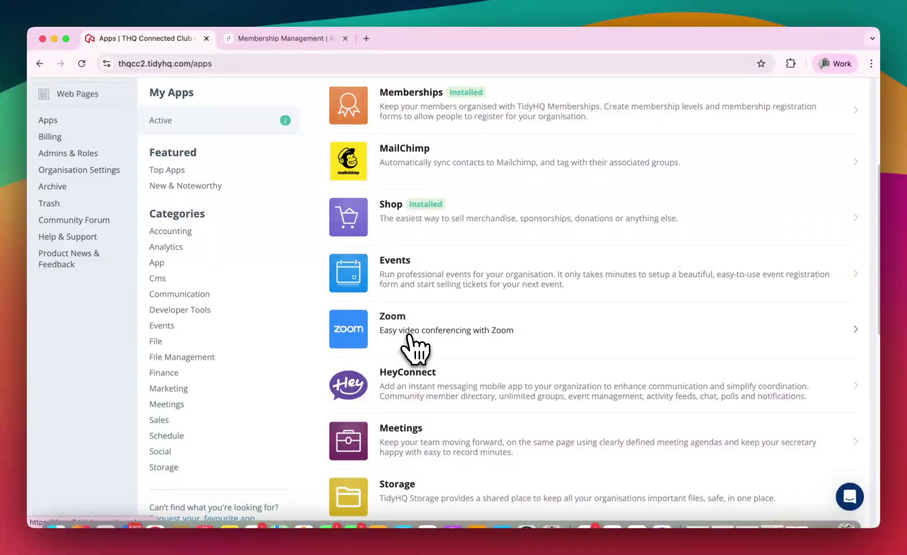
{"action": "scroll", "coordinate": [411, 344], "scroll_direction": "down", "scroll_amount": 2}
{"action": "scroll", "coordinate": [406, 319], "scroll_direction": "down", "scroll_amount": 3}
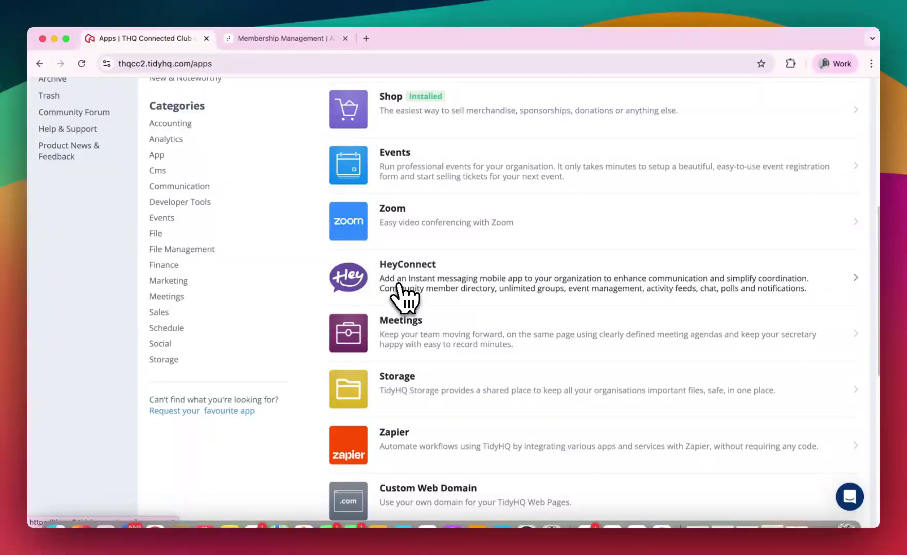
{"action": "scroll", "coordinate": [383, 291], "scroll_direction": "down", "scroll_amount": 1}
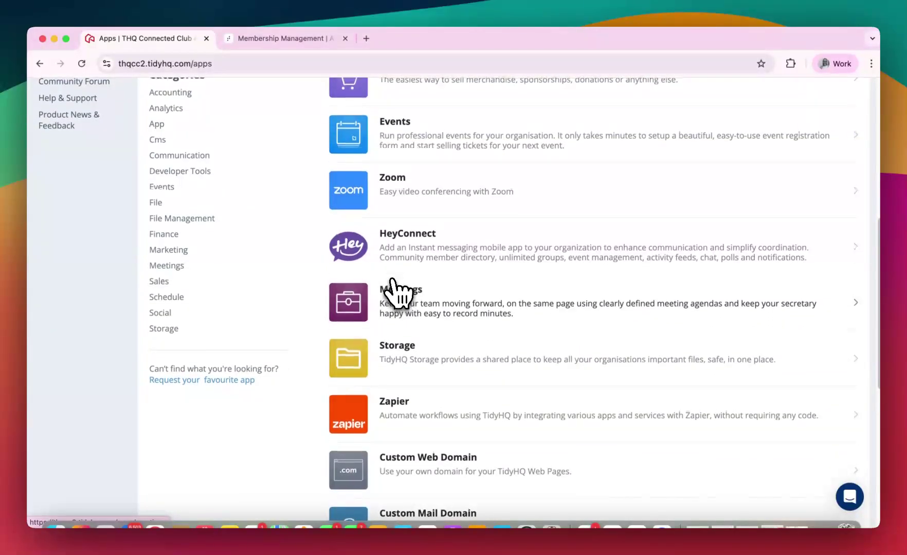
{"action": "scroll", "coordinate": [393, 290], "scroll_direction": "up", "scroll_amount": 5}
{"action": "scroll", "coordinate": [395, 290], "scroll_direction": "down", "scroll_amount": 3}
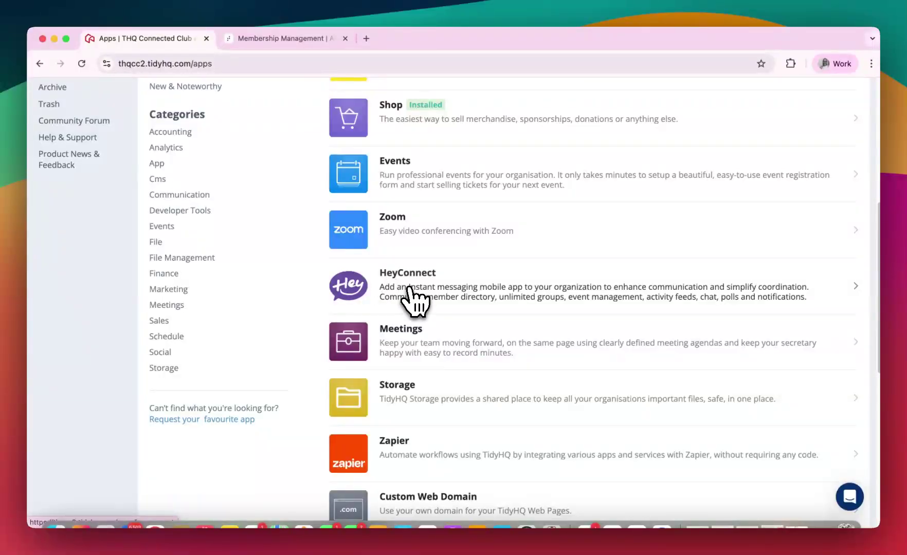
Examine the Meetings, Storage and Zapier app descriptions, and look over the club's Contacts options.
{"action": "scroll", "coordinate": [404, 280], "scroll_direction": "down", "scroll_amount": 4}
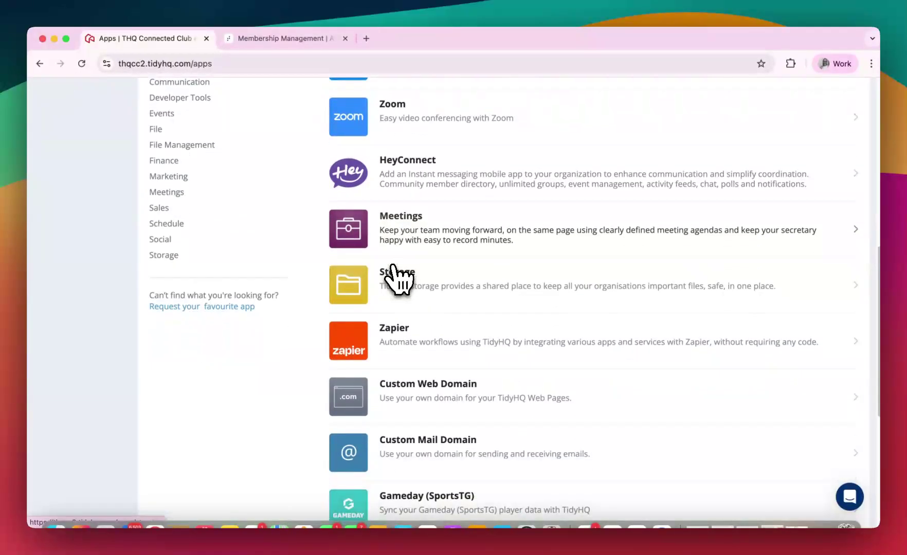
{"action": "scroll", "coordinate": [320, 247], "scroll_direction": "up", "scroll_amount": 15}
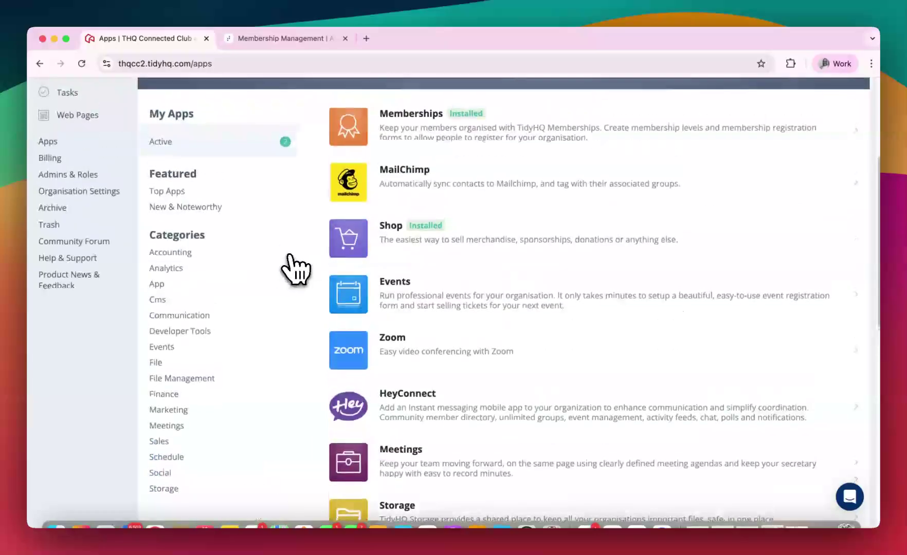
{"action": "mouse_move", "coordinate": [70, 161]}
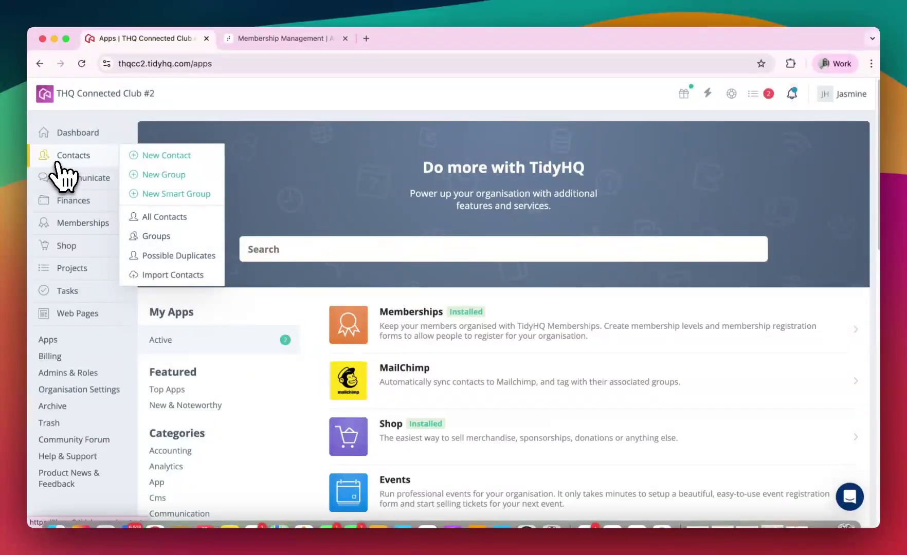
{"action": "scroll", "coordinate": [322, 308], "scroll_direction": "down", "scroll_amount": 10}
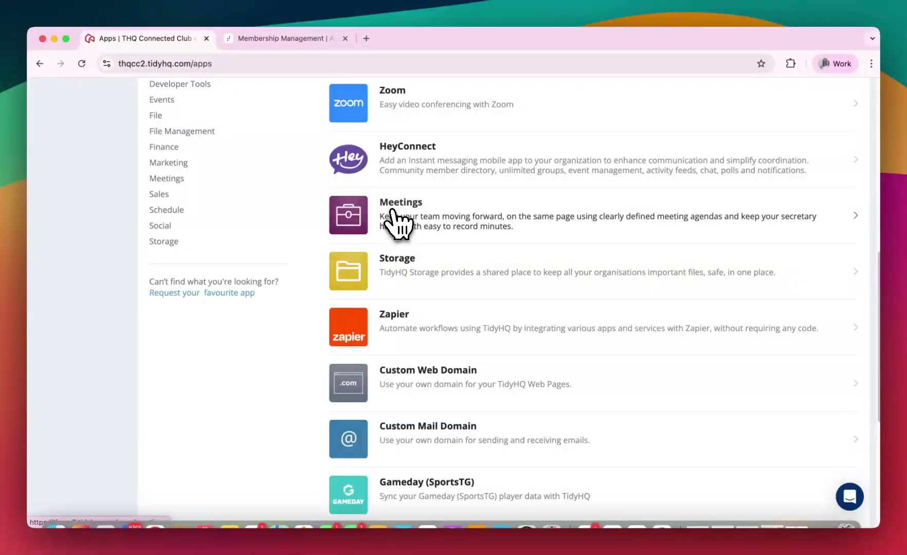
{"action": "scroll", "coordinate": [398, 221], "scroll_direction": "up", "scroll_amount": 6}
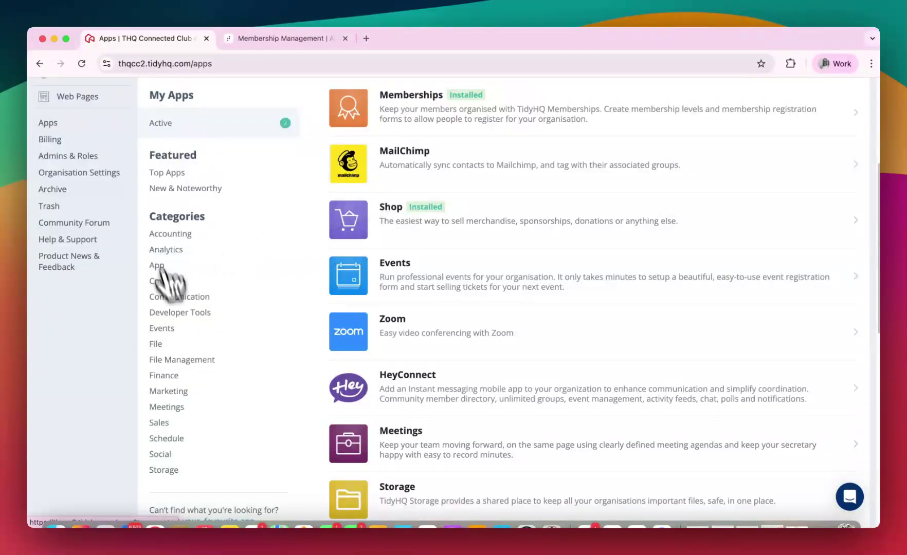
{"action": "scroll", "coordinate": [365, 362], "scroll_direction": "down", "scroll_amount": 3}
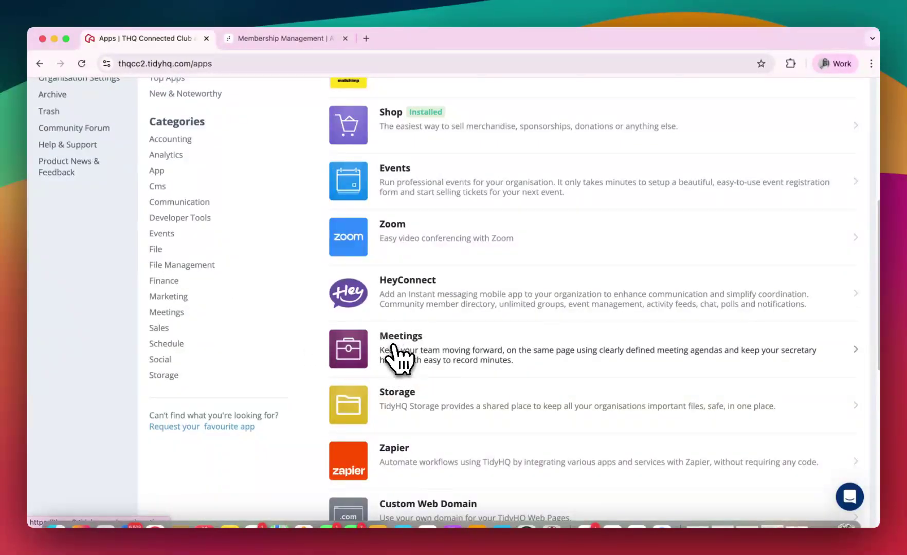
{"action": "scroll", "coordinate": [397, 358], "scroll_direction": "down", "scroll_amount": 3}
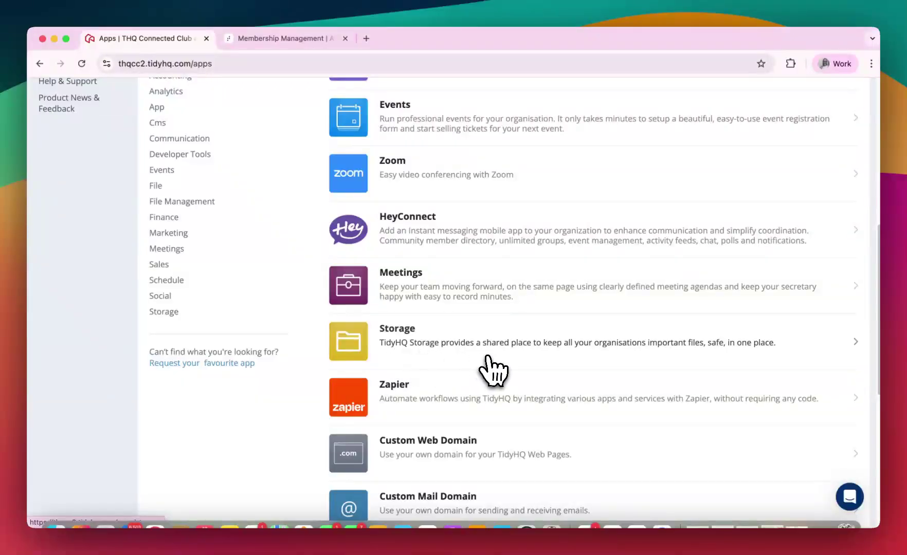
{"action": "scroll", "coordinate": [488, 368], "scroll_direction": "down", "scroll_amount": 1}
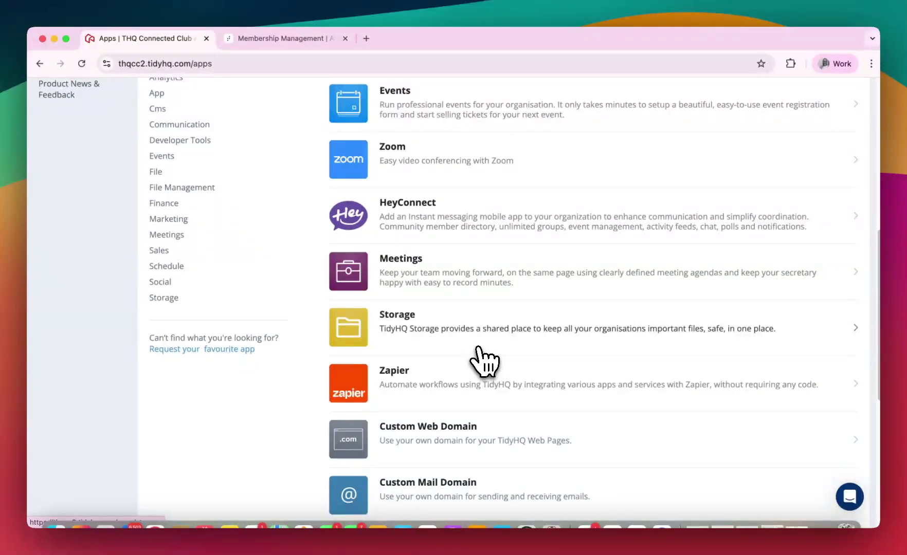
{"action": "scroll", "coordinate": [452, 345], "scroll_direction": "down", "scroll_amount": 1}
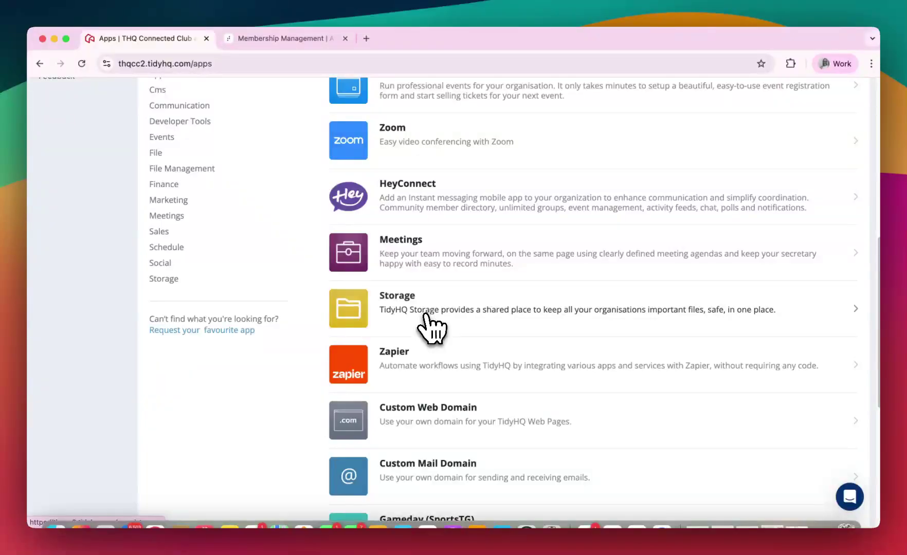
{"action": "scroll", "coordinate": [431, 323], "scroll_direction": "down", "scroll_amount": 4}
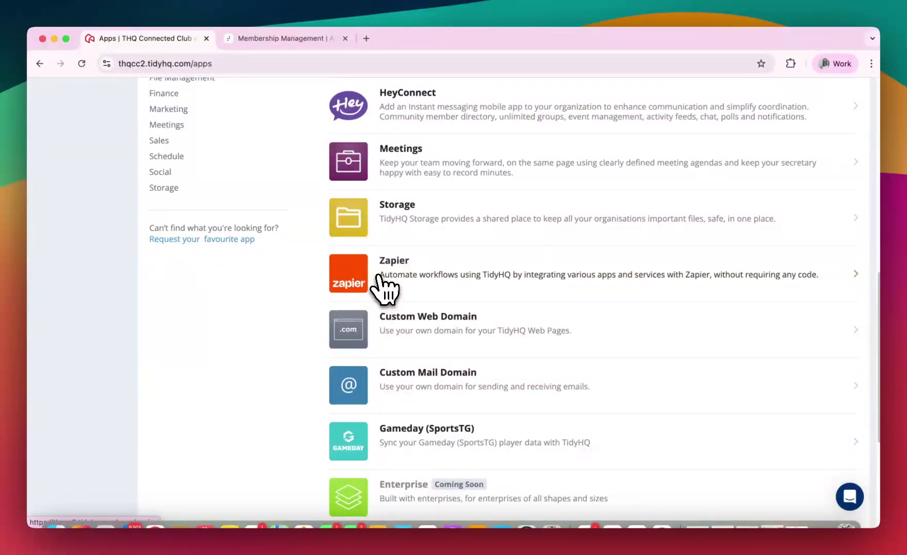
{"action": "scroll", "coordinate": [378, 276], "scroll_direction": "down", "scroll_amount": 1}
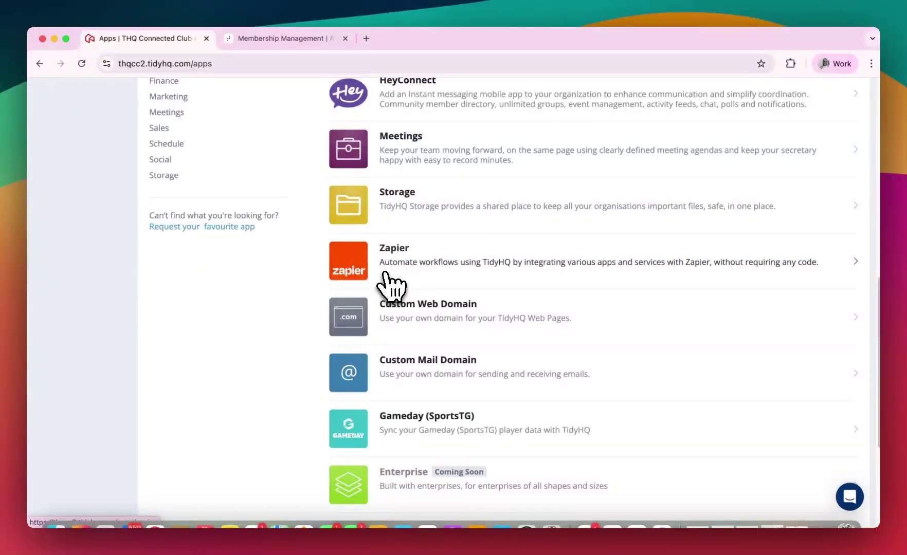
Review the Custom Web Domain, Custom Mail Domain and Gameday (SportsTG) apps alongside the Web Pages and Communicate options.
{"action": "scroll", "coordinate": [383, 274], "scroll_direction": "down", "scroll_amount": 2}
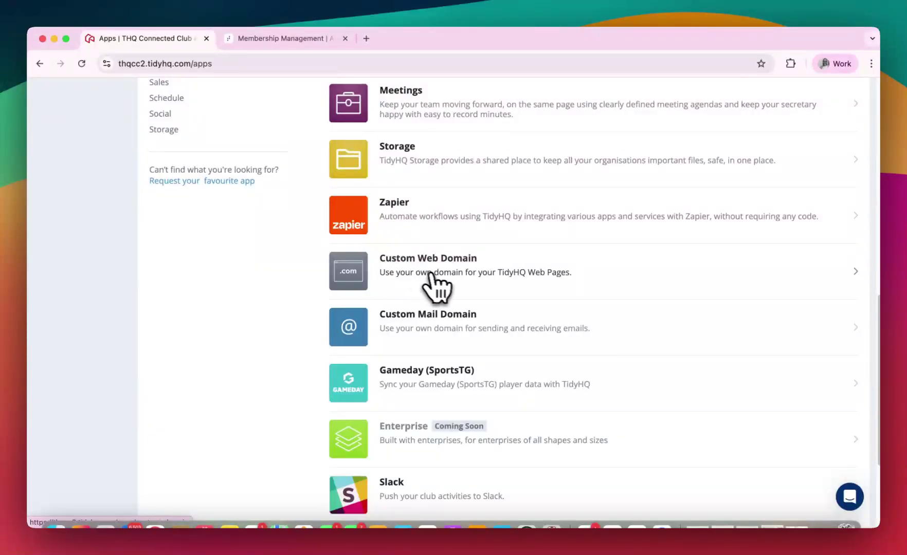
{"action": "scroll", "coordinate": [293, 253], "scroll_direction": "up", "scroll_amount": 10}
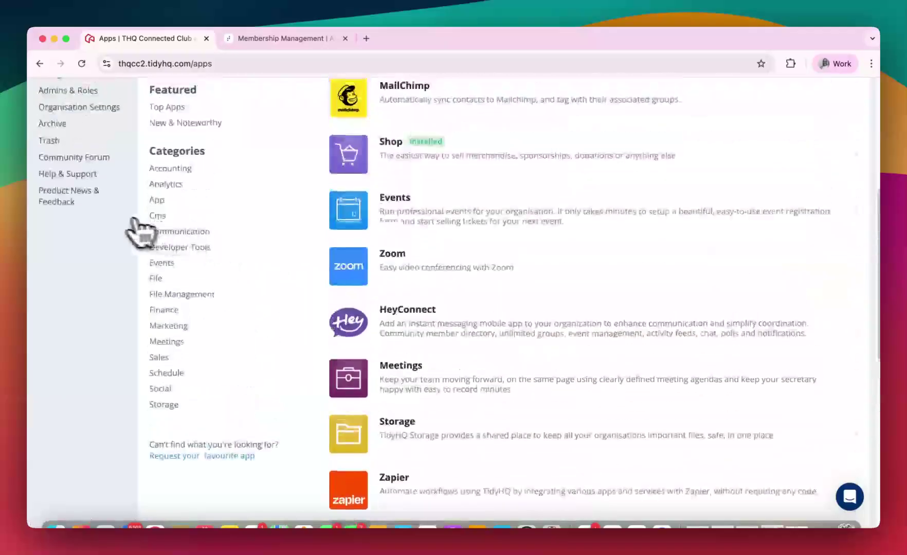
{"action": "scroll", "coordinate": [131, 254], "scroll_direction": "down", "scroll_amount": 2}
{"action": "scroll", "coordinate": [131, 254], "scroll_direction": "up", "scroll_amount": 4}
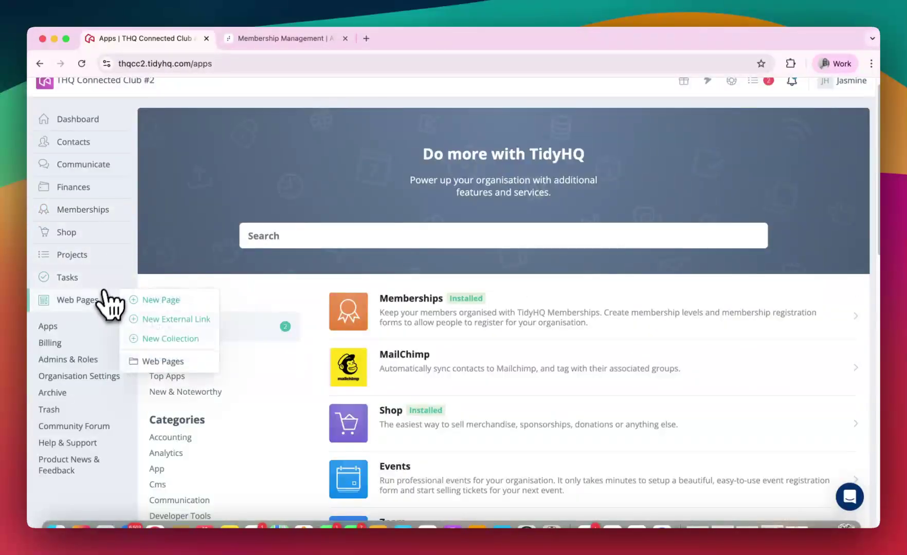
{"action": "scroll", "coordinate": [154, 263], "scroll_direction": "down", "scroll_amount": 9}
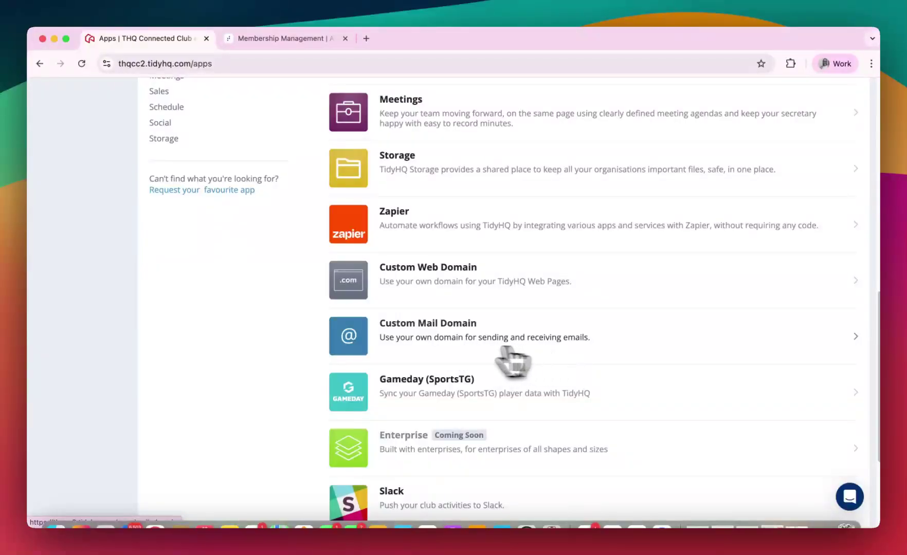
{"action": "scroll", "coordinate": [503, 361], "scroll_direction": "up", "scroll_amount": 15}
{"action": "mouse_move", "coordinate": [94, 177]}
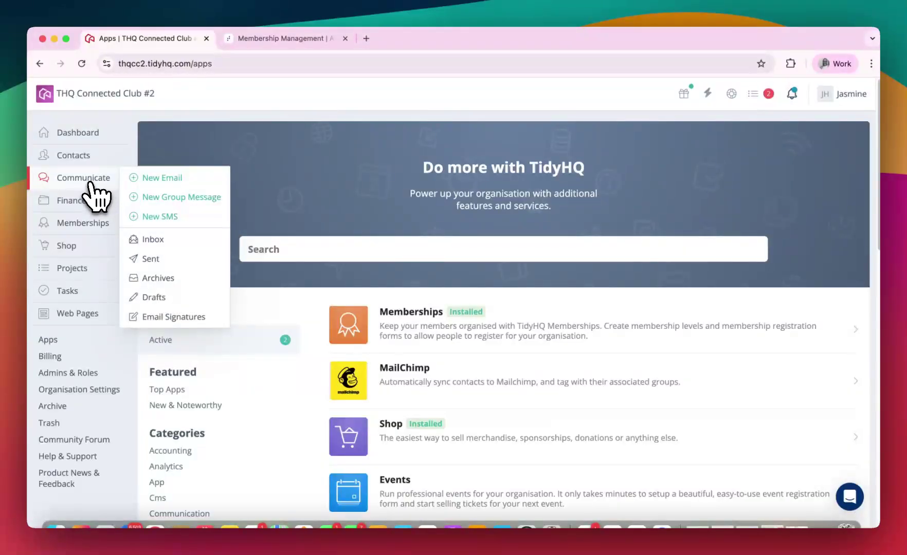
{"action": "scroll", "coordinate": [252, 239], "scroll_direction": "down", "scroll_amount": 15}
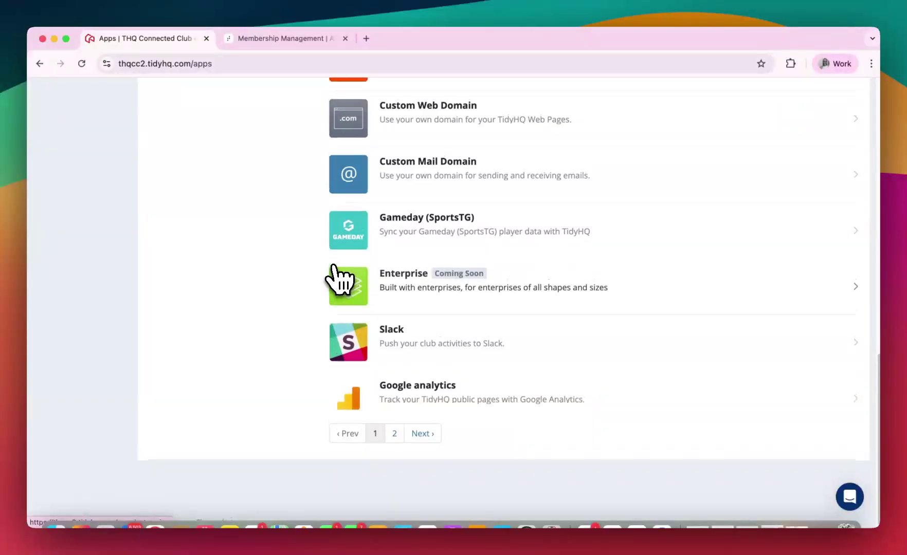
{"action": "scroll", "coordinate": [327, 274], "scroll_direction": "up", "scroll_amount": 3}
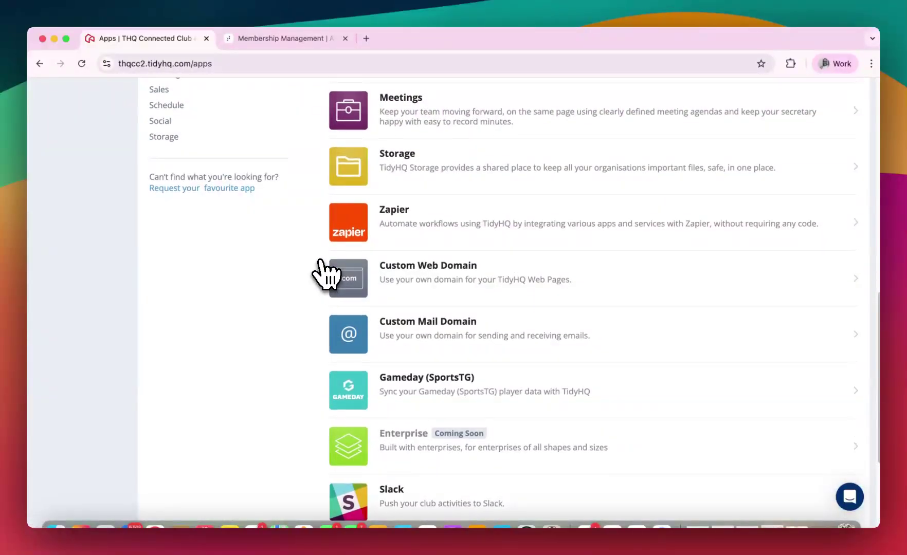
{"action": "scroll", "coordinate": [326, 273], "scroll_direction": "down", "scroll_amount": 2}
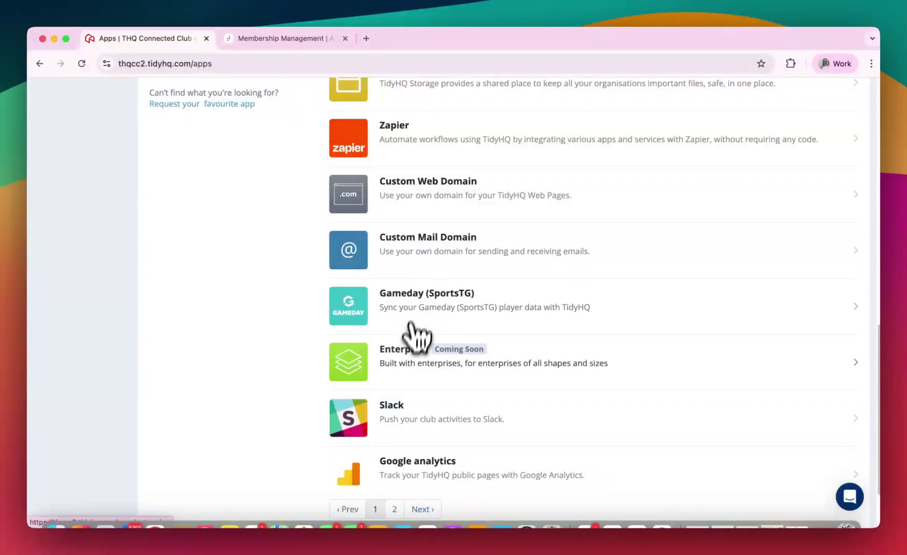
Open the second page of the Apps directory and review the codeREADr, Xero and Dropbox Backup apps.
{"action": "scroll", "coordinate": [384, 355], "scroll_direction": "down", "scroll_amount": 2}
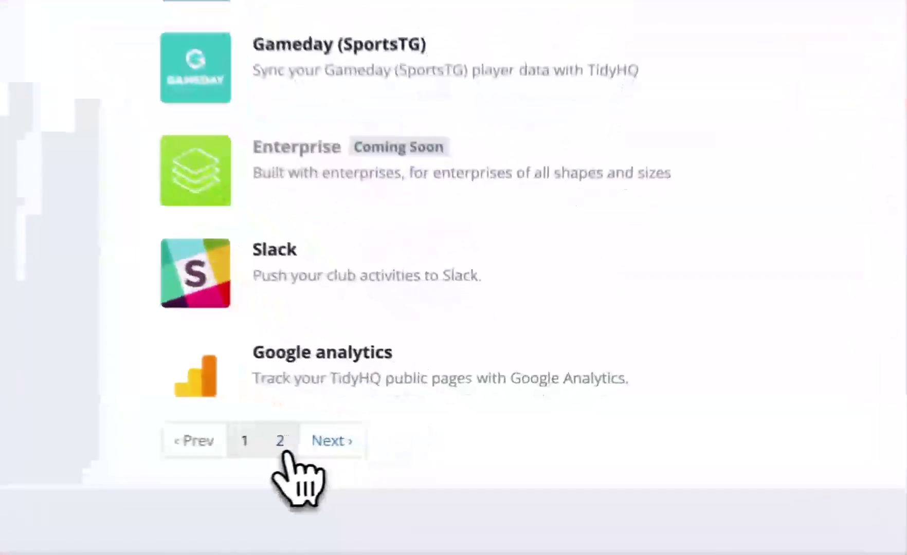
{"action": "left_click", "coordinate": [284, 452]}
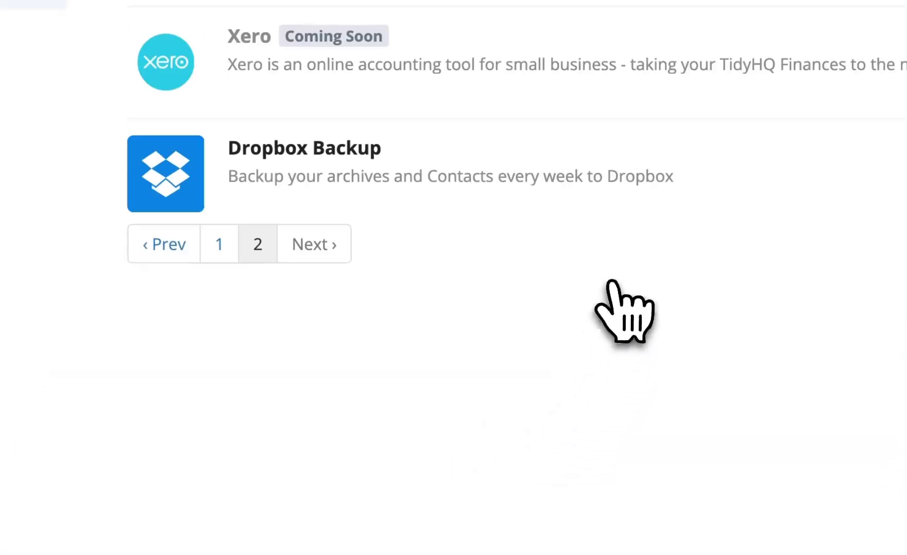
{"action": "scroll", "coordinate": [627, 314], "scroll_direction": "up", "scroll_amount": 3}
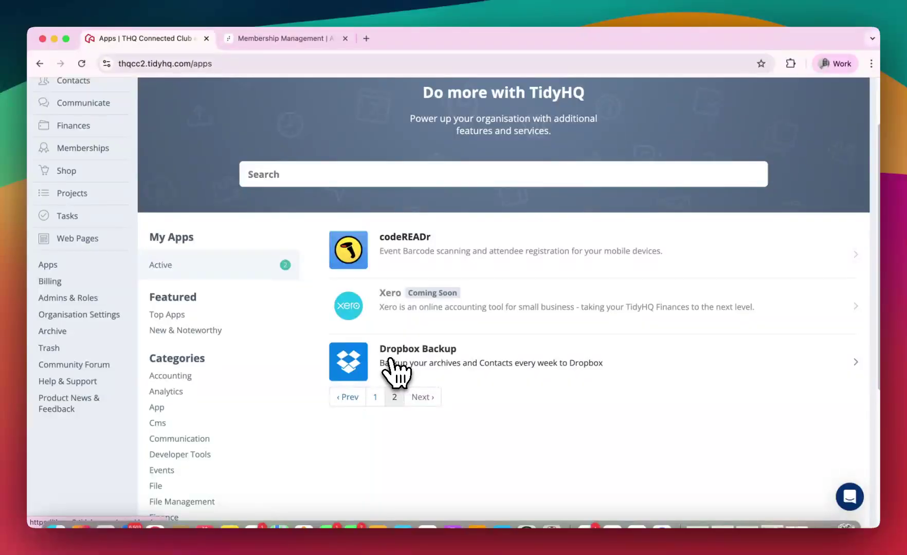
{"action": "scroll", "coordinate": [406, 345], "scroll_direction": "down", "scroll_amount": 3}
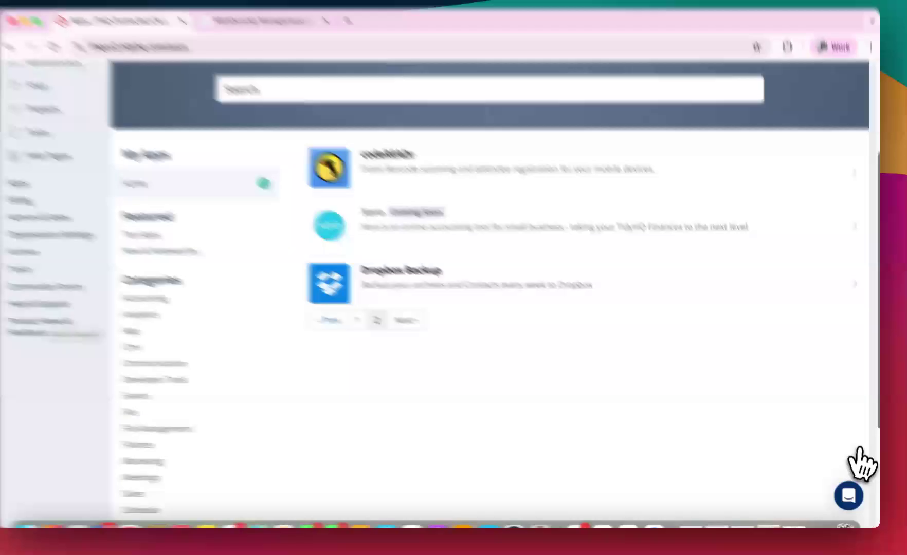
View the support messenger's help options, close it, and look over the Community Forum and Help & Support links.
{"action": "left_click", "coordinate": [849, 497]}
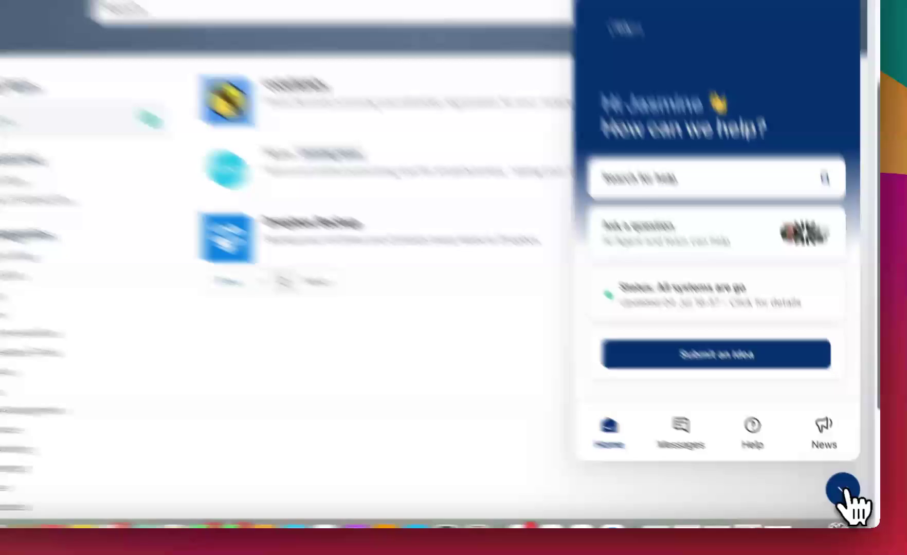
{"action": "left_click", "coordinate": [850, 497]}
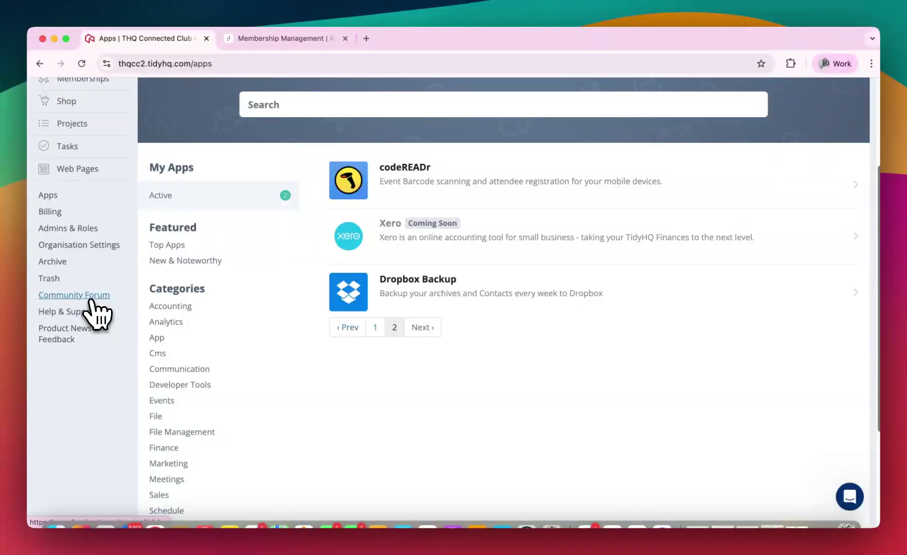
{"action": "scroll", "coordinate": [94, 314], "scroll_direction": "down", "scroll_amount": 1}
{"action": "scroll", "coordinate": [92, 308], "scroll_direction": "up", "scroll_amount": 1}
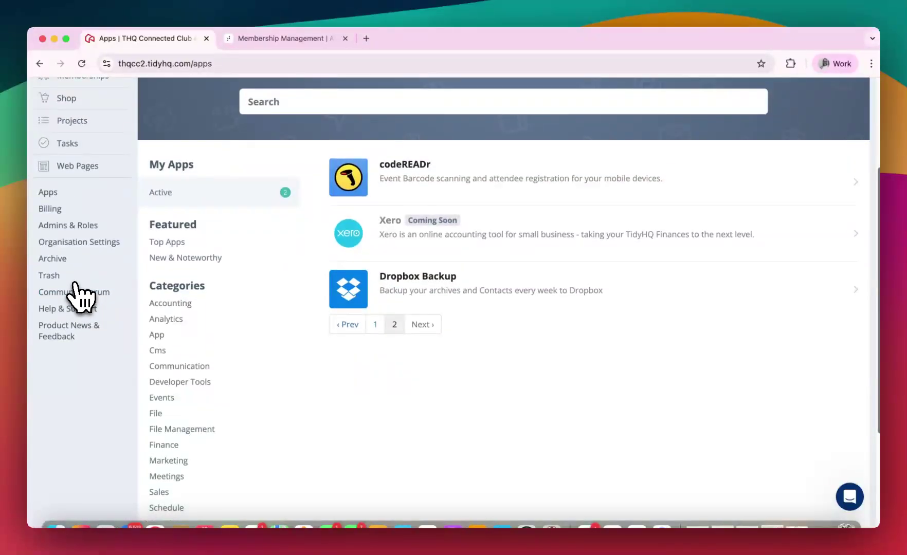
Look over the club's modules and administration links, and return to the Dashboard.
{"action": "scroll", "coordinate": [74, 291], "scroll_direction": "up", "scroll_amount": 3}
{"action": "scroll", "coordinate": [74, 288], "scroll_direction": "down", "scroll_amount": 2}
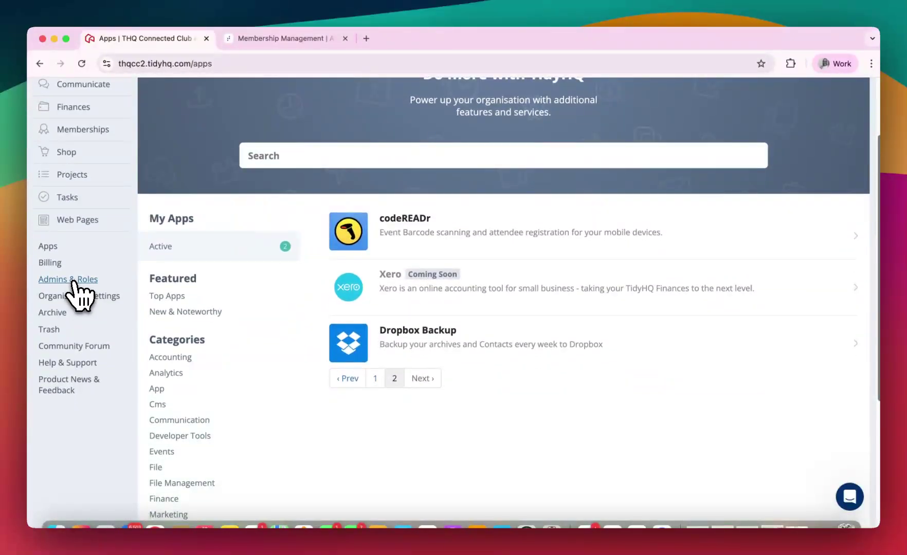
{"action": "scroll", "coordinate": [74, 288], "scroll_direction": "up", "scroll_amount": 3}
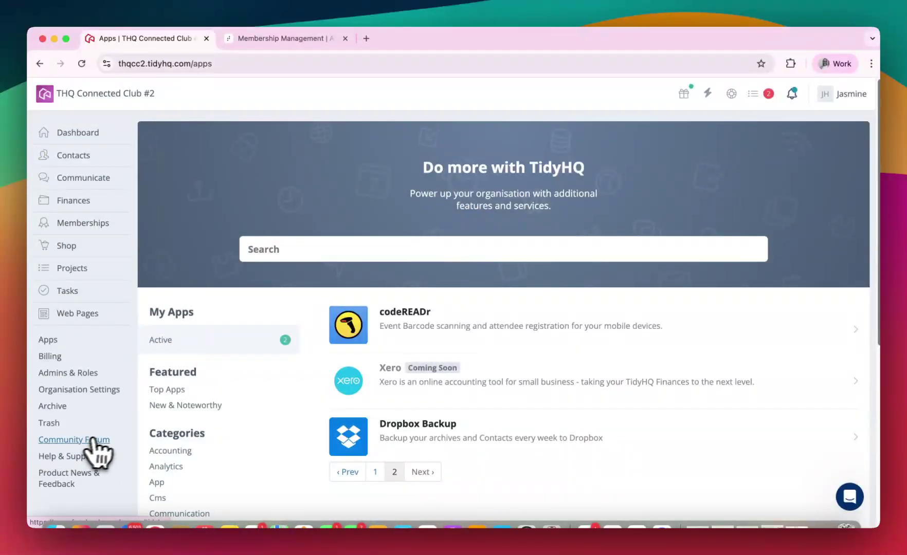
{"action": "scroll", "coordinate": [85, 446], "scroll_direction": "down", "scroll_amount": 3}
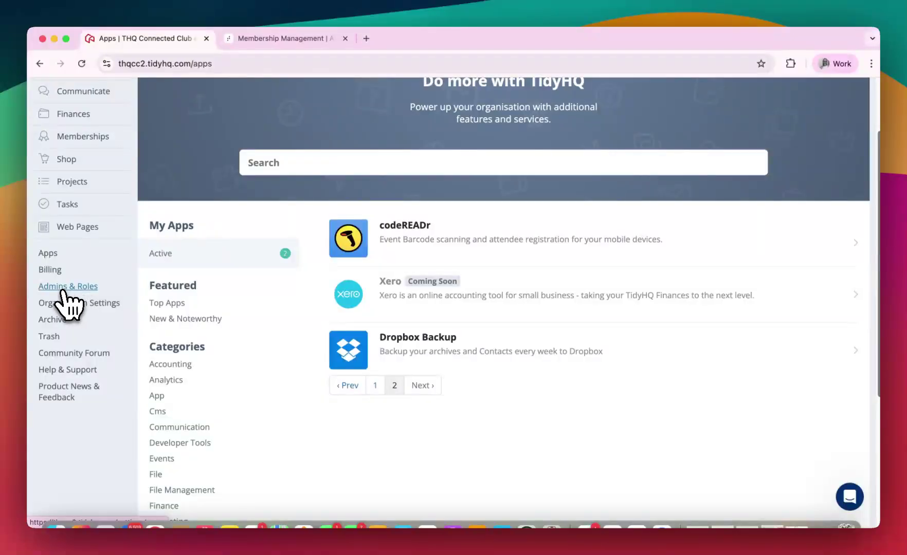
{"action": "scroll", "coordinate": [61, 303], "scroll_direction": "up", "scroll_amount": 3}
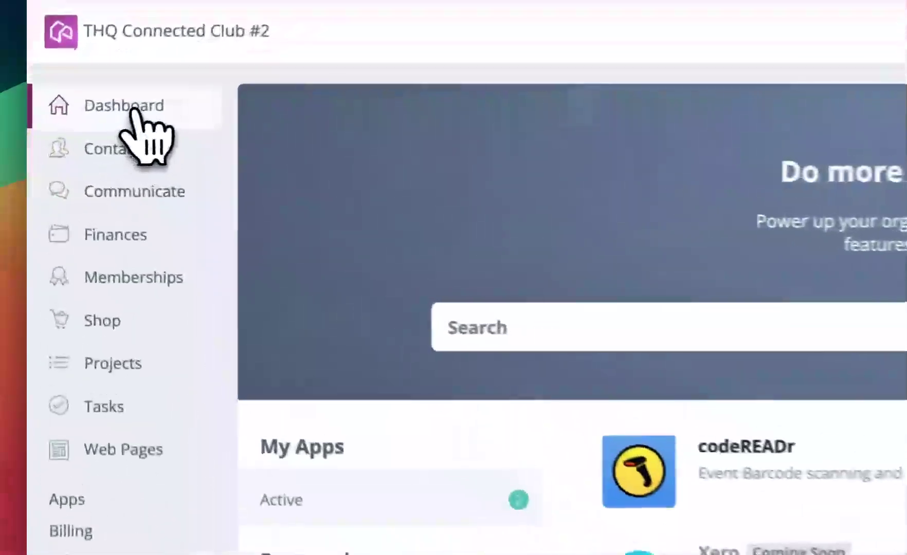
{"action": "scroll", "coordinate": [154, 380], "scroll_direction": "down", "scroll_amount": 3}
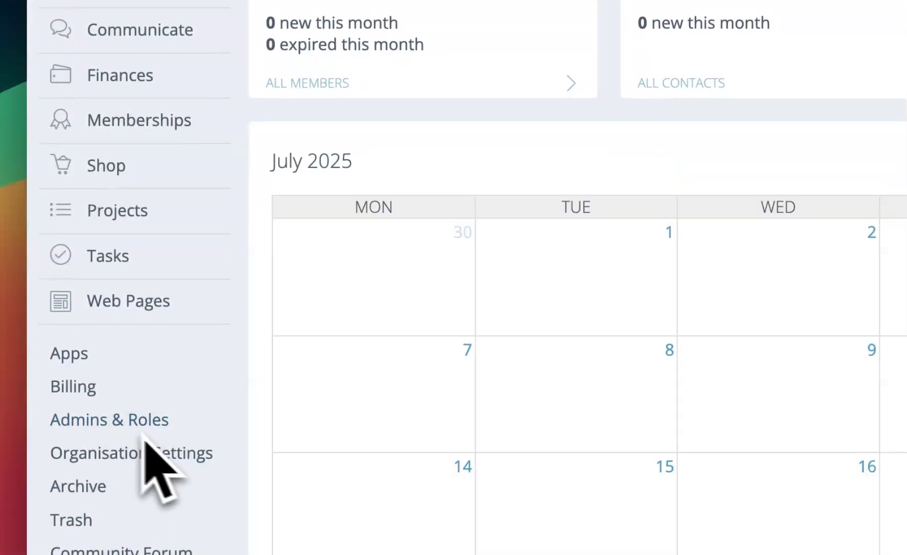
Open Admins & Roles and review the club's admins, their assigned roles and access levels.
{"action": "left_click", "coordinate": [95, 420]}
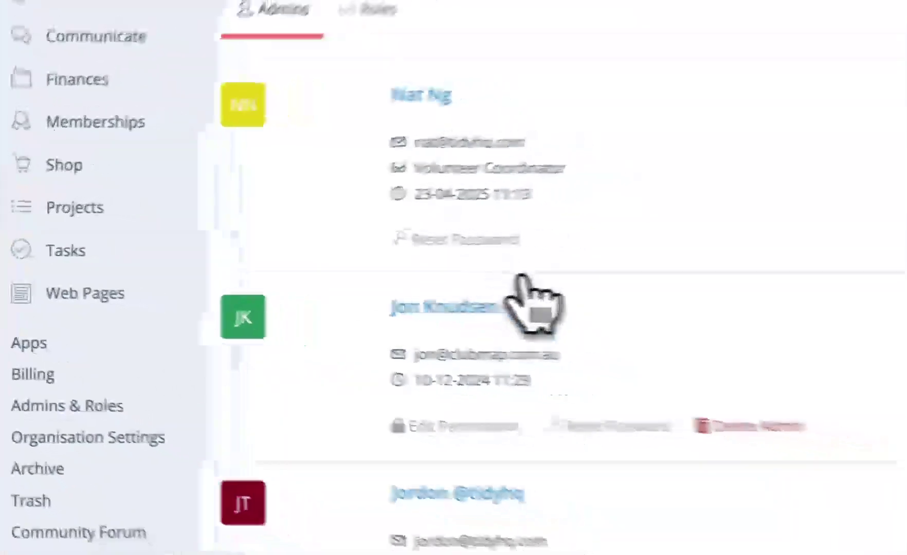
{"action": "scroll", "coordinate": [521, 286], "scroll_direction": "down", "scroll_amount": 4}
{"action": "scroll", "coordinate": [555, 301], "scroll_direction": "up", "scroll_amount": 4}
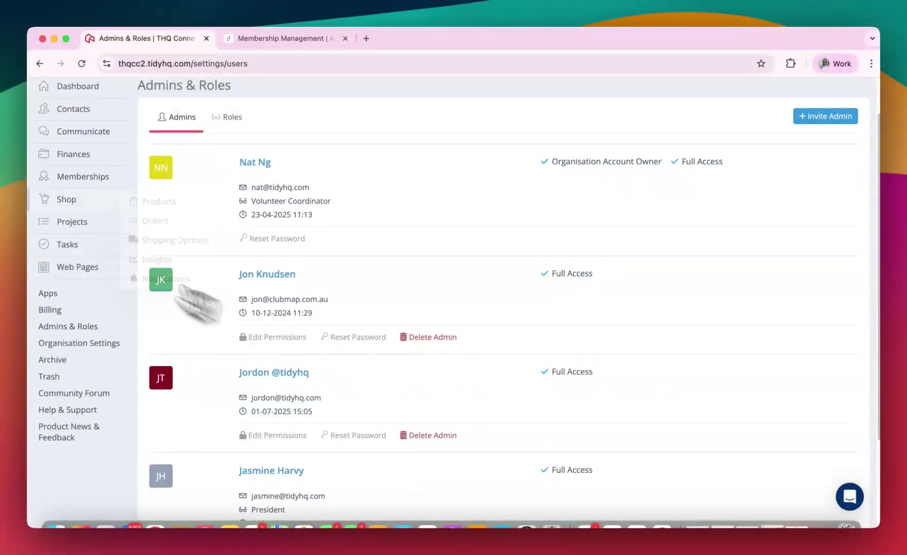
Look over the Communicate and Contacts options, and open the list of club roles.
{"action": "mouse_move", "coordinate": [83, 179]}
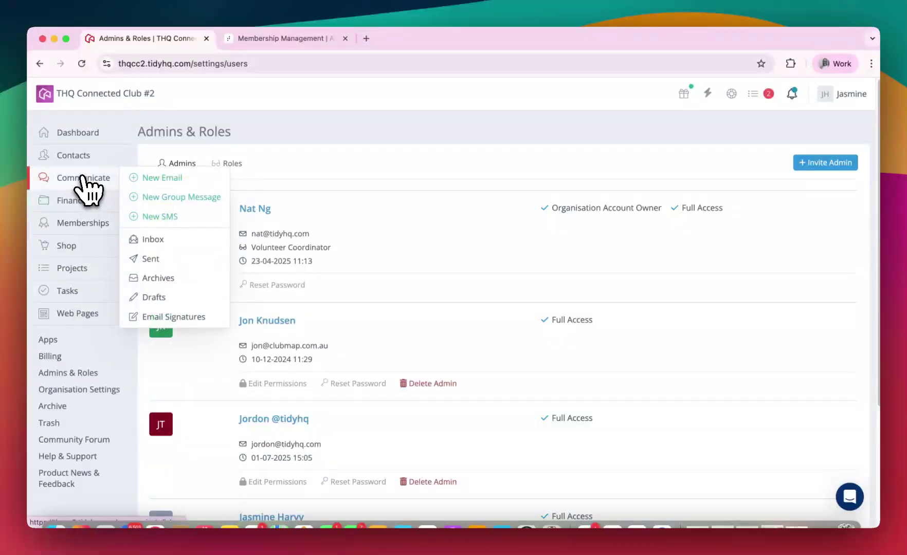
{"action": "mouse_move", "coordinate": [74, 160]}
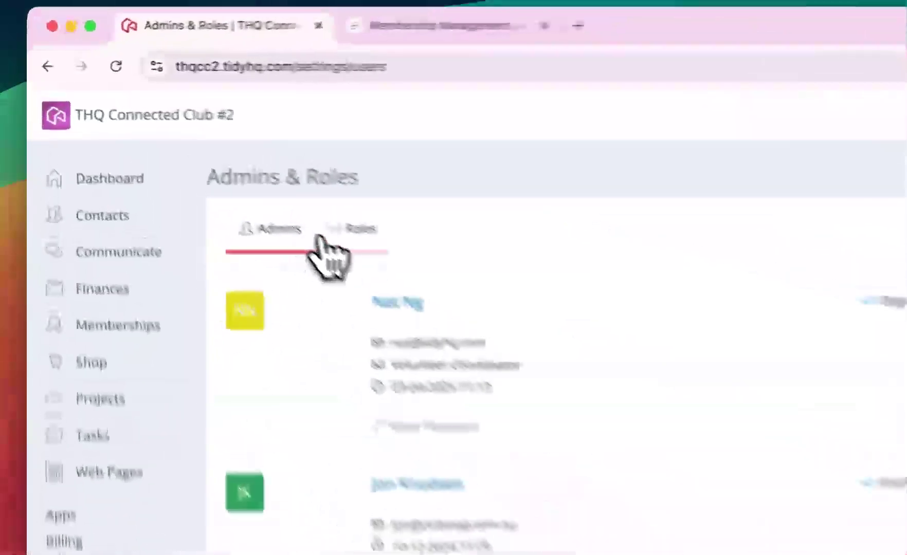
{"action": "left_click", "coordinate": [345, 239]}
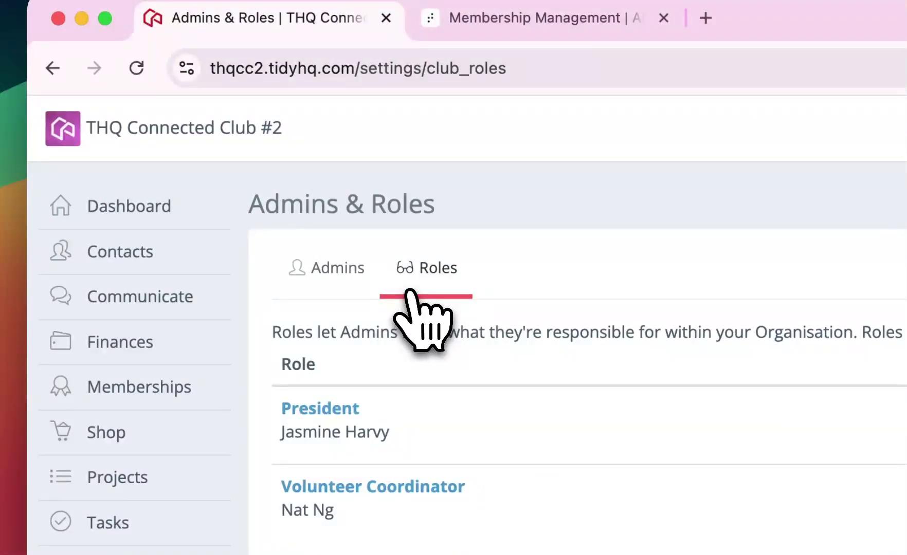